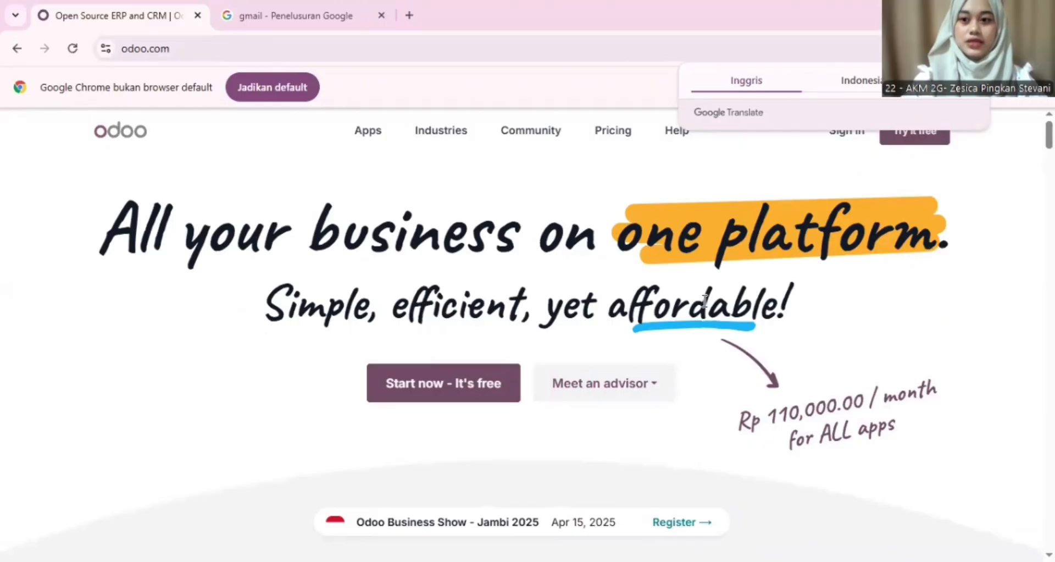
# Step: Start a free trial and select CRM, Sales, Accounting and Inventory
pyautogui.click(902, 143)
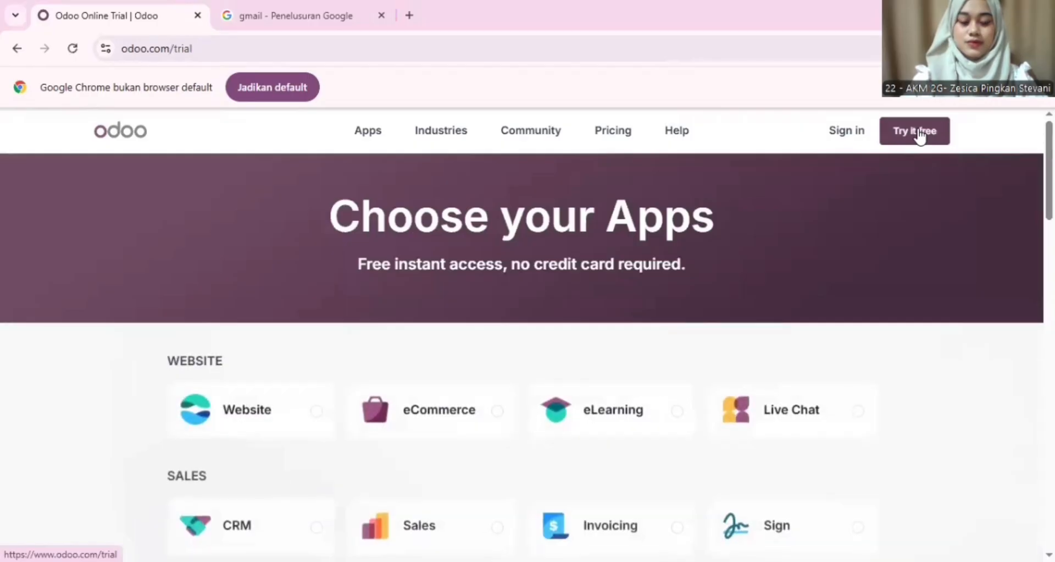
pyautogui.scroll(-2, 656, 278)
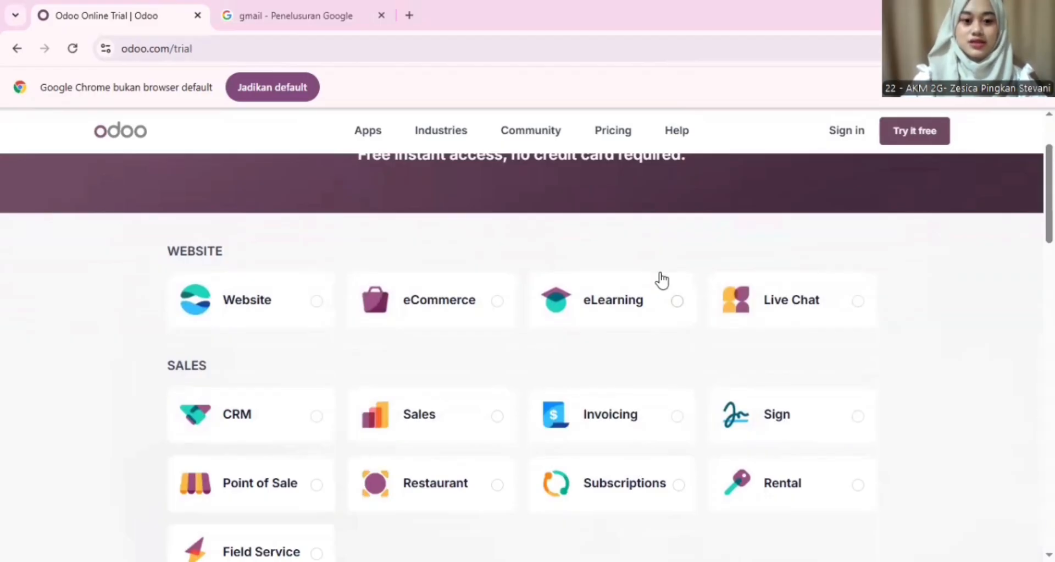
pyautogui.scroll(-1, 579, 332)
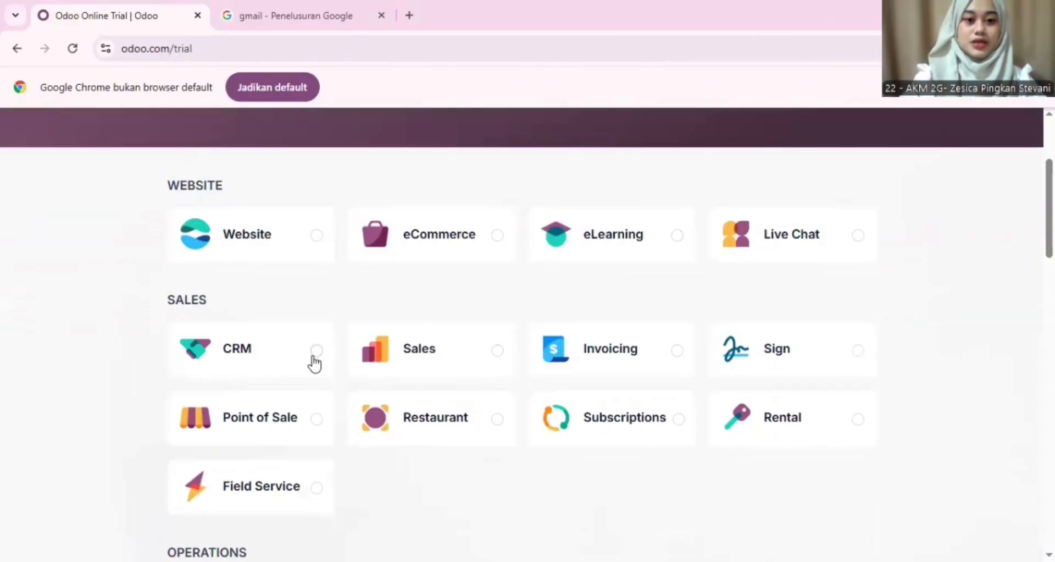
pyautogui.click(314, 357)
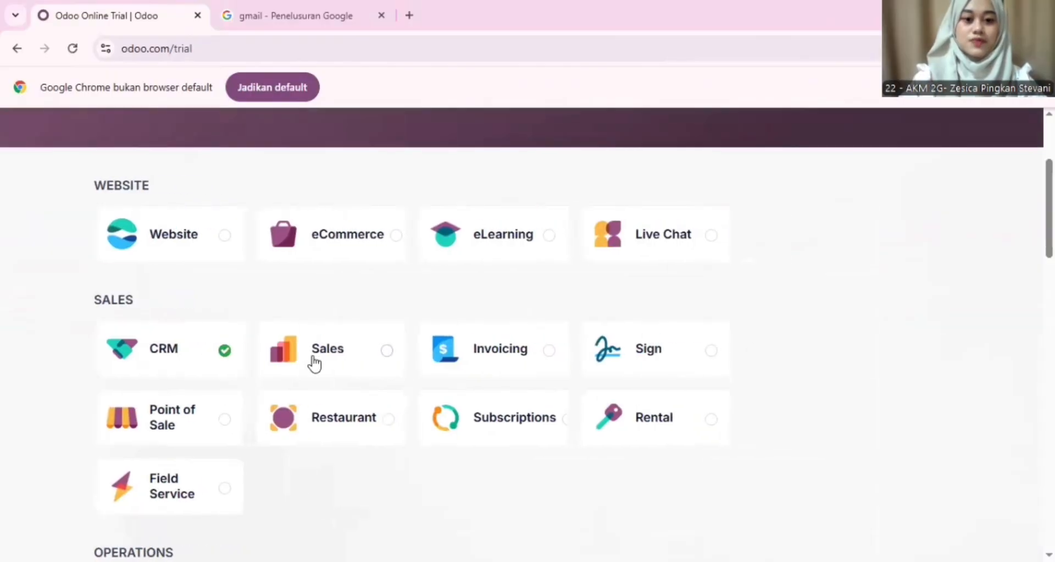
pyautogui.click(387, 357)
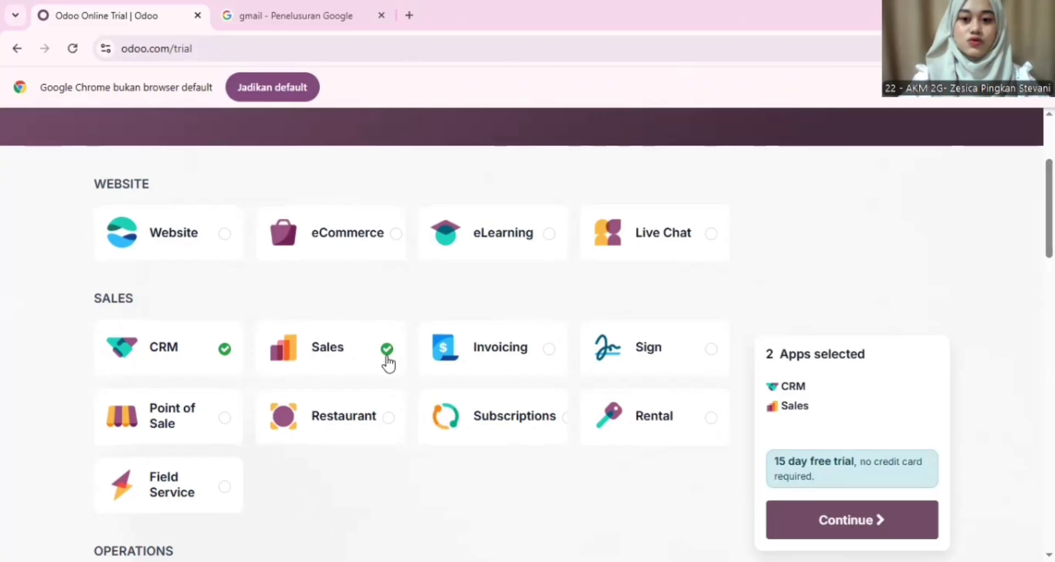
pyautogui.scroll(-2, 389, 360)
pyautogui.scroll(-2, 393, 353)
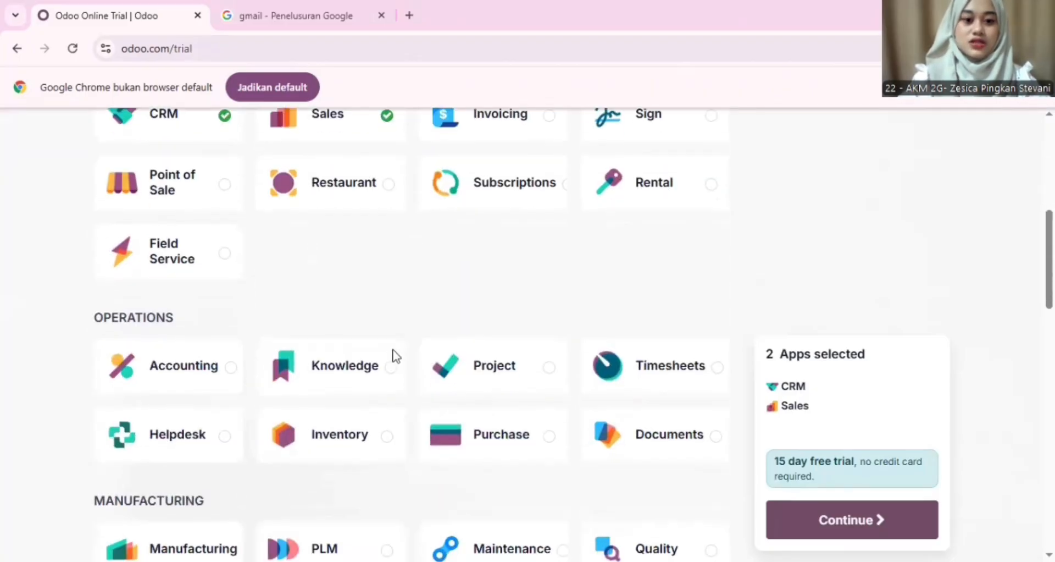
pyautogui.click(230, 365)
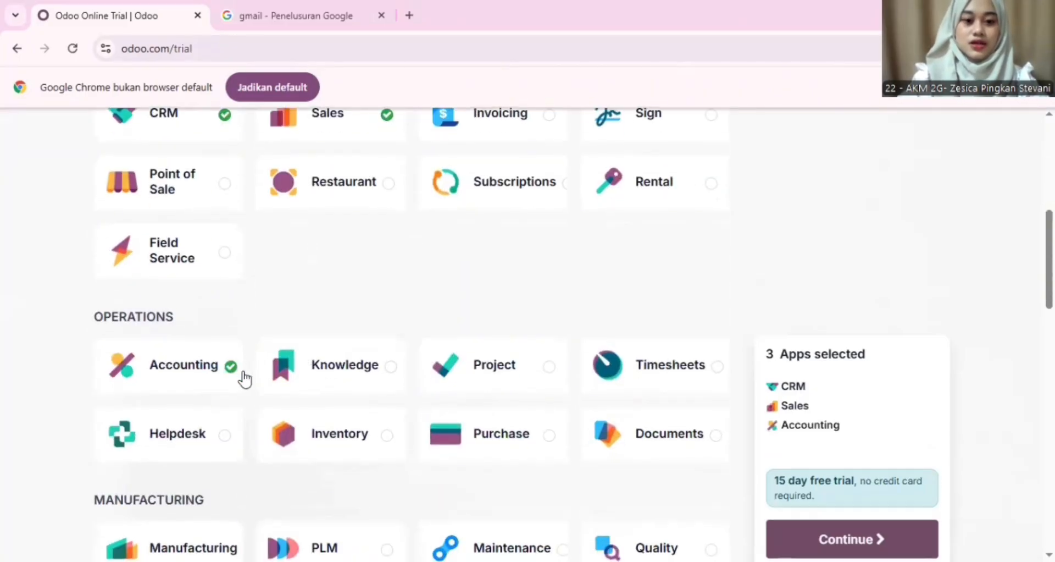
pyautogui.click(391, 449)
# Step: Add Purchase, Manufacturing and Employees, then continue to the sign-up form
pyautogui.scroll(-2, 391, 449)
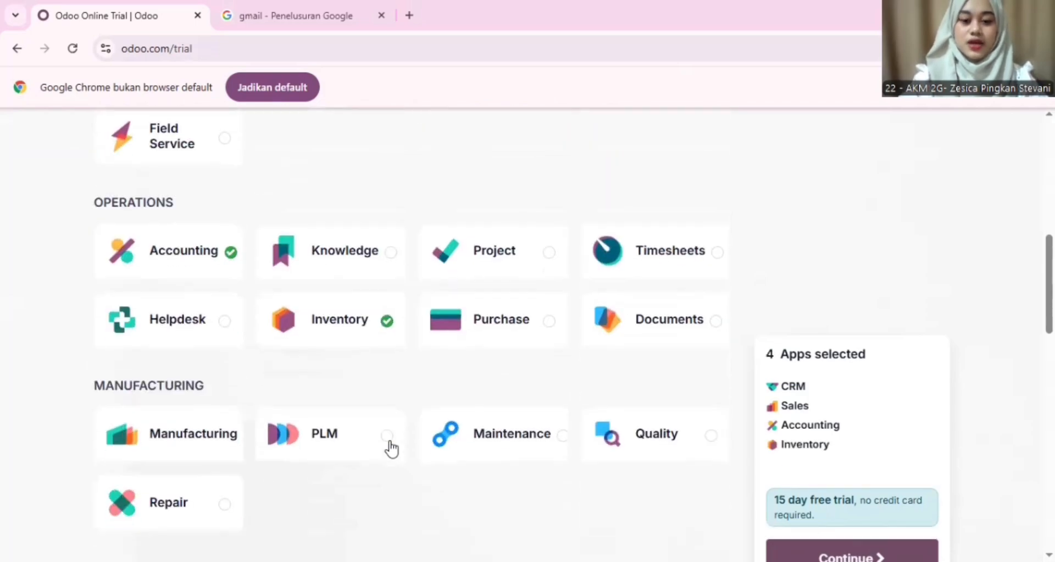
pyautogui.click(549, 322)
pyautogui.scroll(-1, 445, 509)
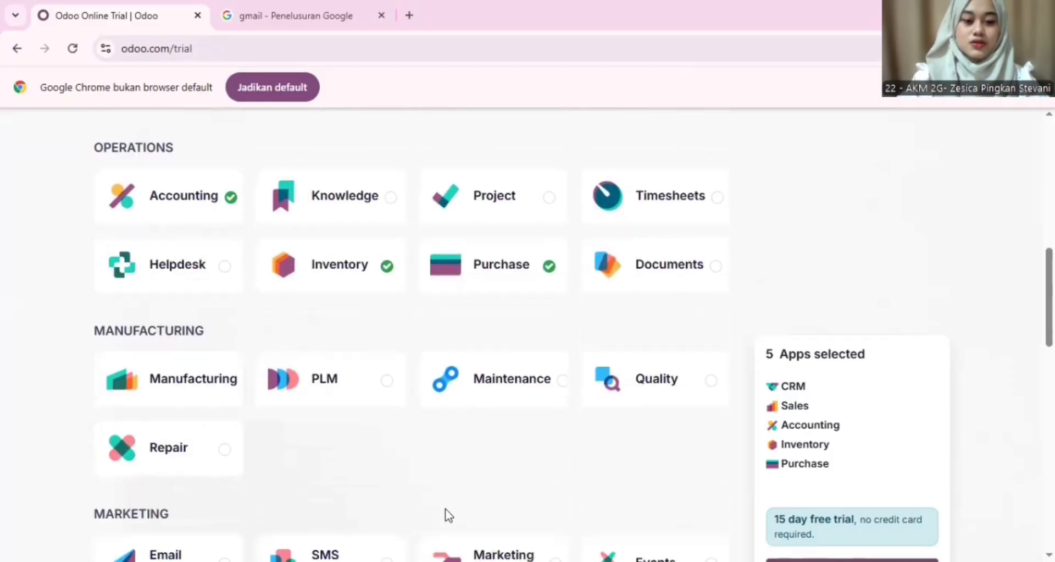
pyautogui.click(230, 387)
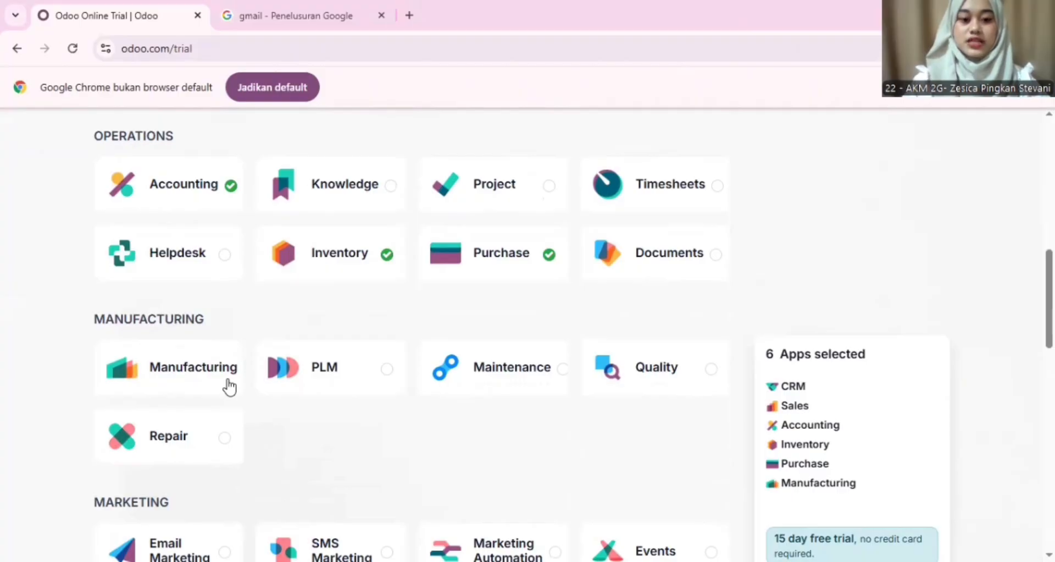
pyautogui.scroll(-3, 354, 394)
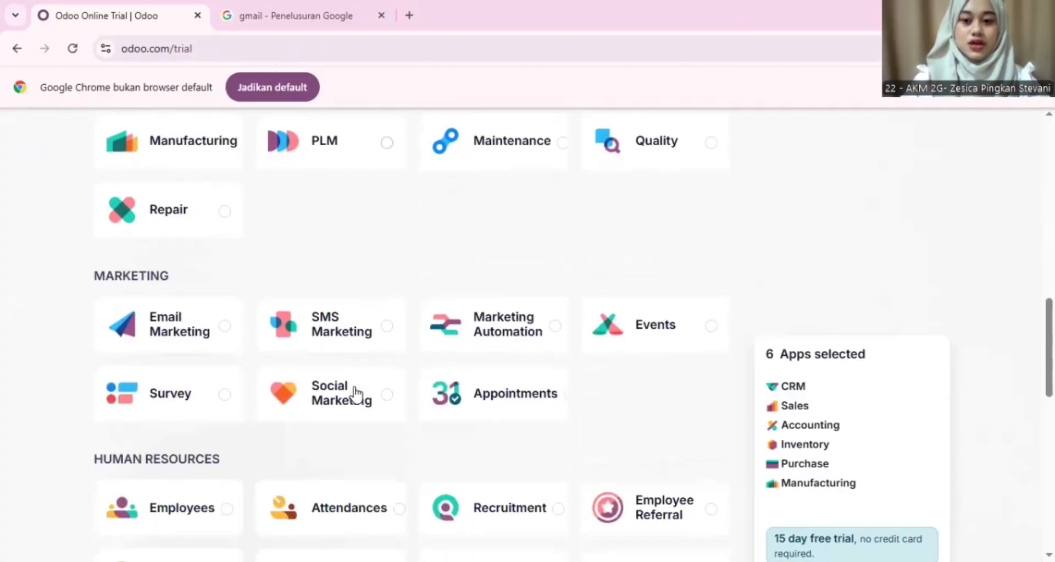
pyautogui.scroll(-1, 354, 391)
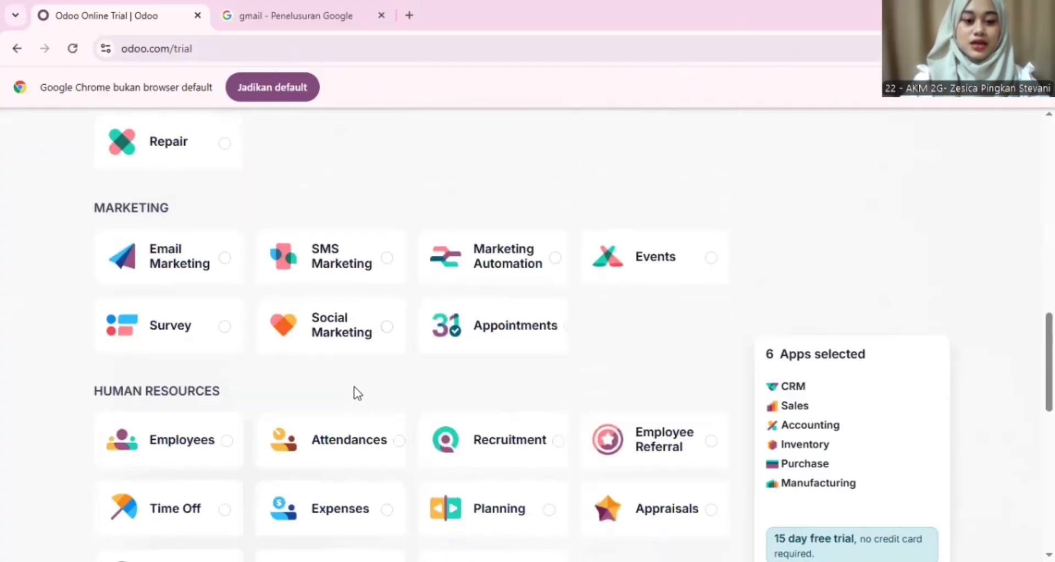
pyautogui.click(222, 445)
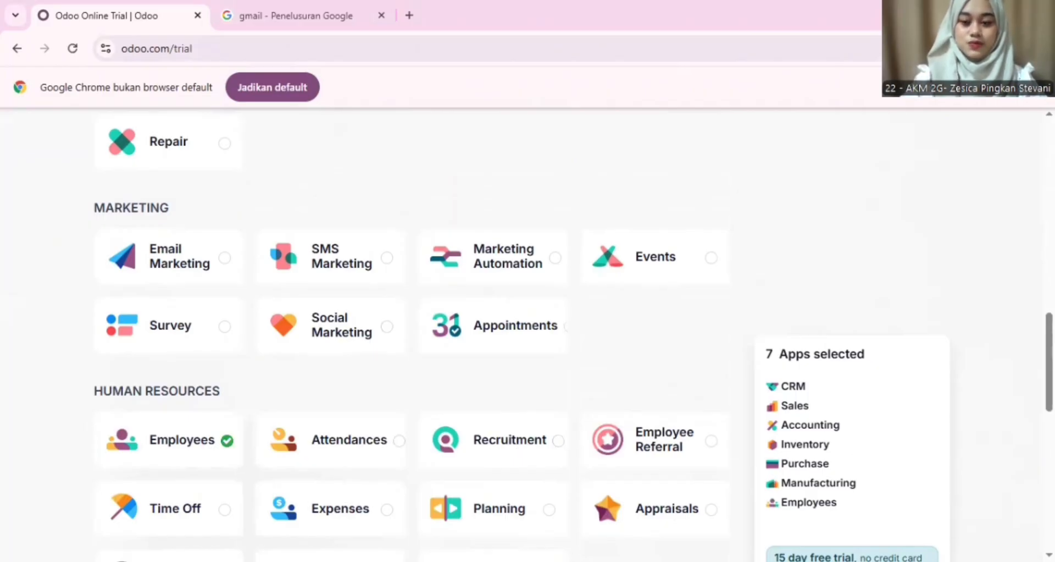
pyautogui.click(824, 556)
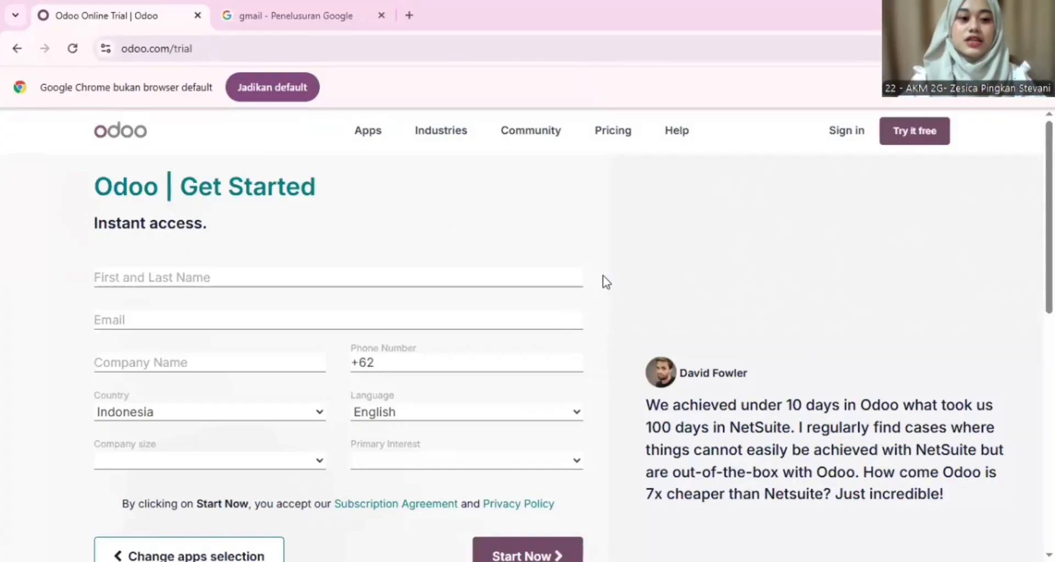
# Step: Enter 'Dapur Bahagia' as the account name
pyautogui.click(538, 277)
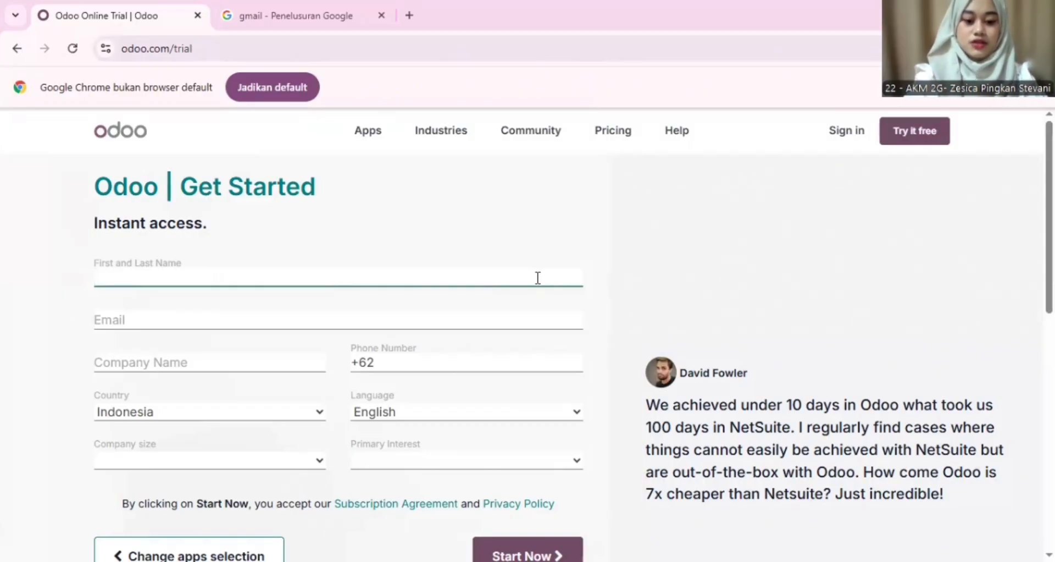
pyautogui.write('Dapur B')
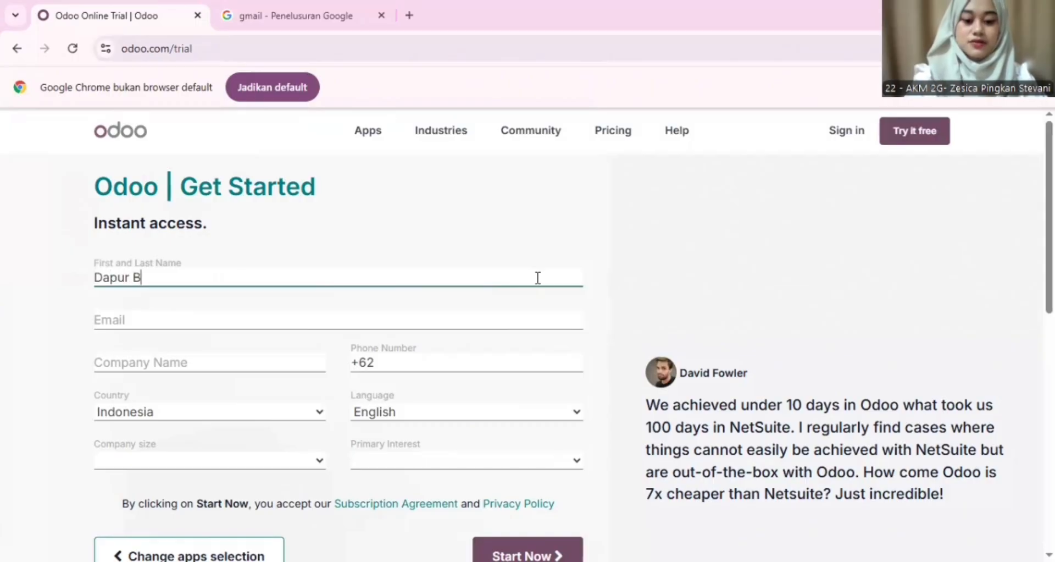
pyautogui.write('ahagi')
pyautogui.press('BackSpace')
pyautogui.press('BackSpace')
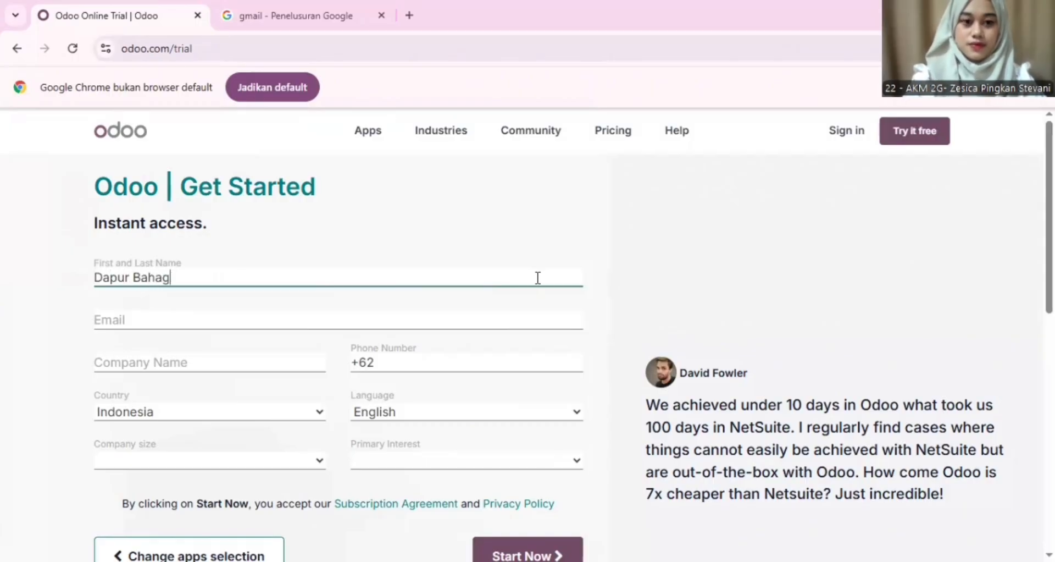
pyautogui.write('gia')
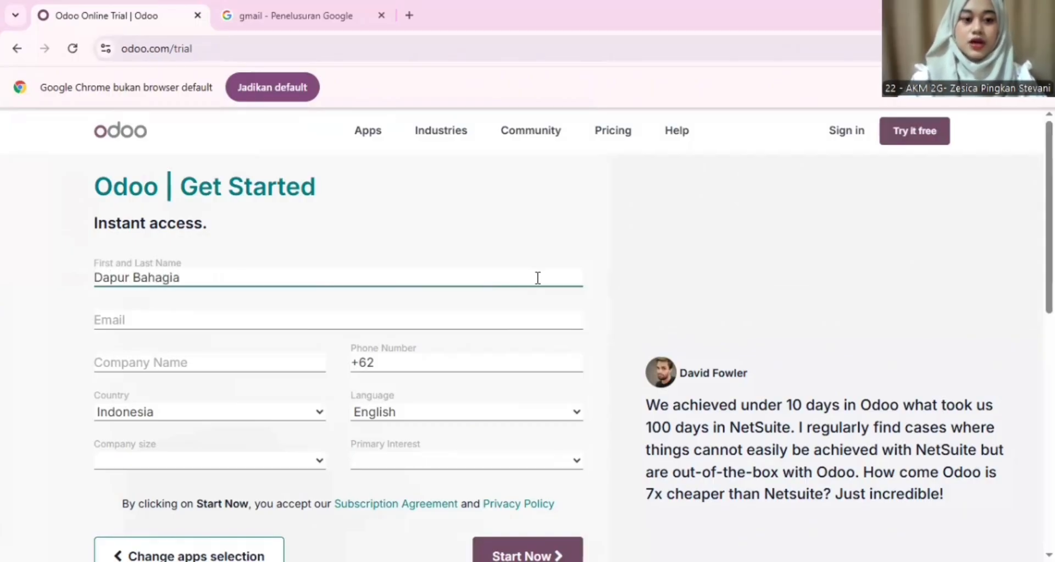
# Step: Fill in the group's Gmail address in the Email field
pyautogui.click(500, 323)
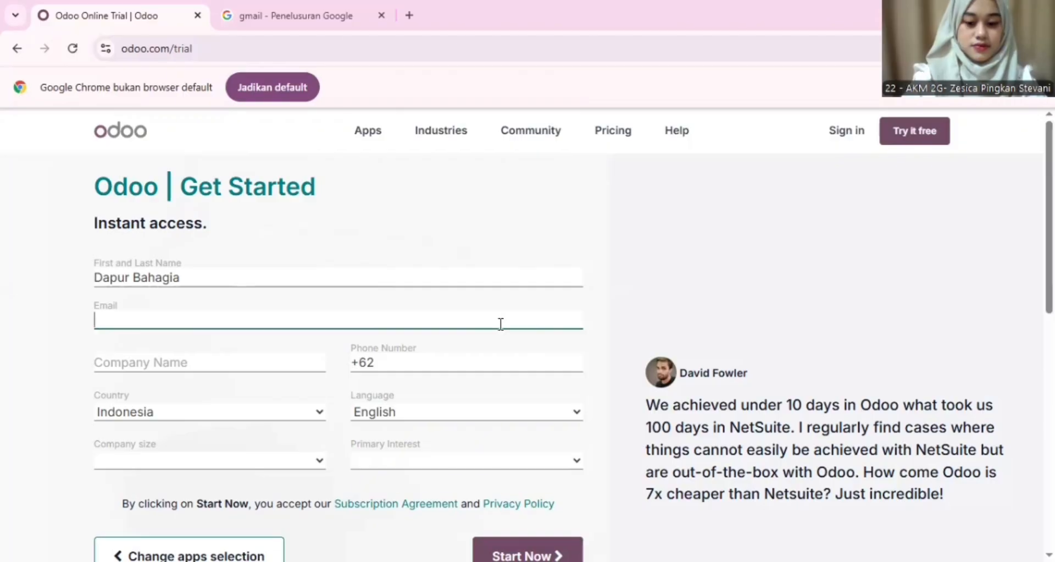
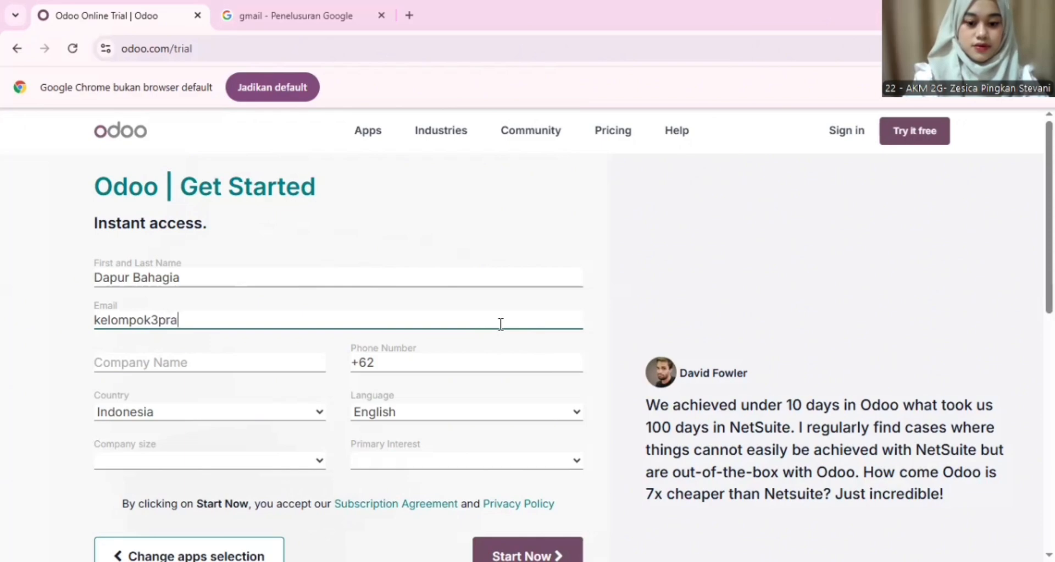
pyautogui.press('BackSpace')
pyautogui.press('BackSpace')
pyautogui.press('BackSpace')
pyautogui.press('BackSpace')
pyautogui.press('BackSpace')
pyautogui.press('BackSpace')
pyautogui.press('BackSpace')
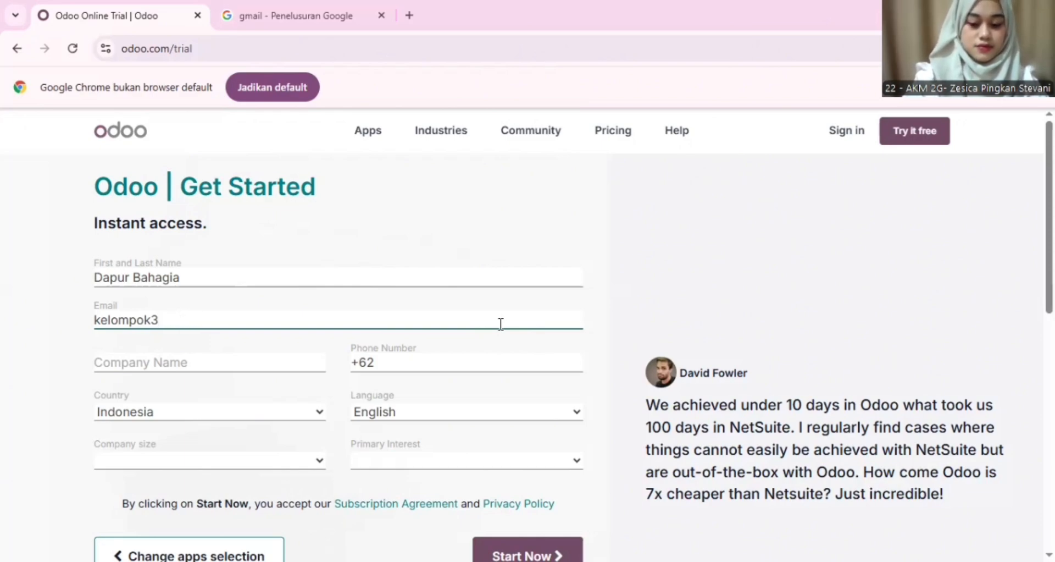
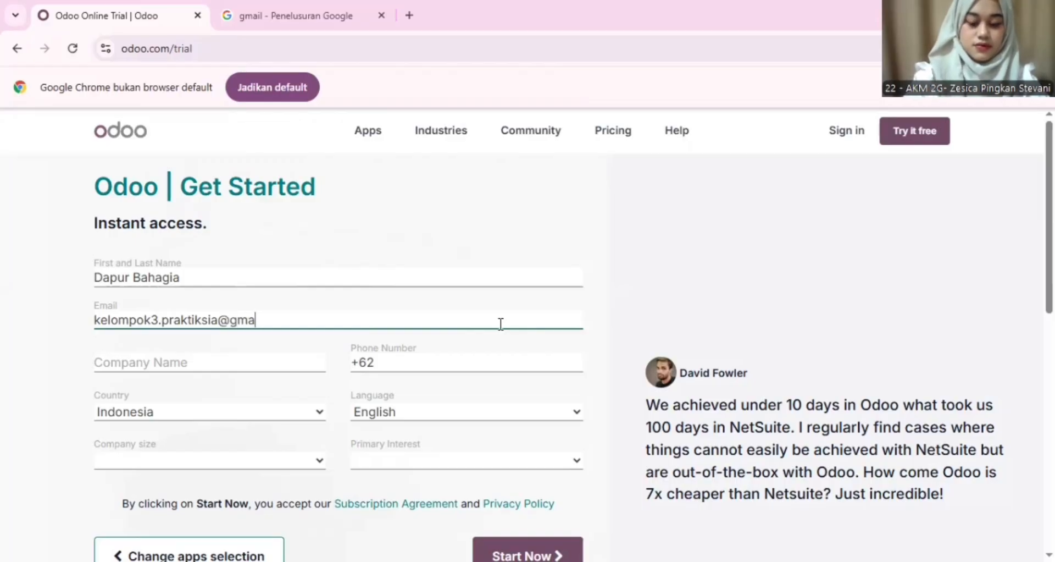
pyautogui.press('BackSpace')
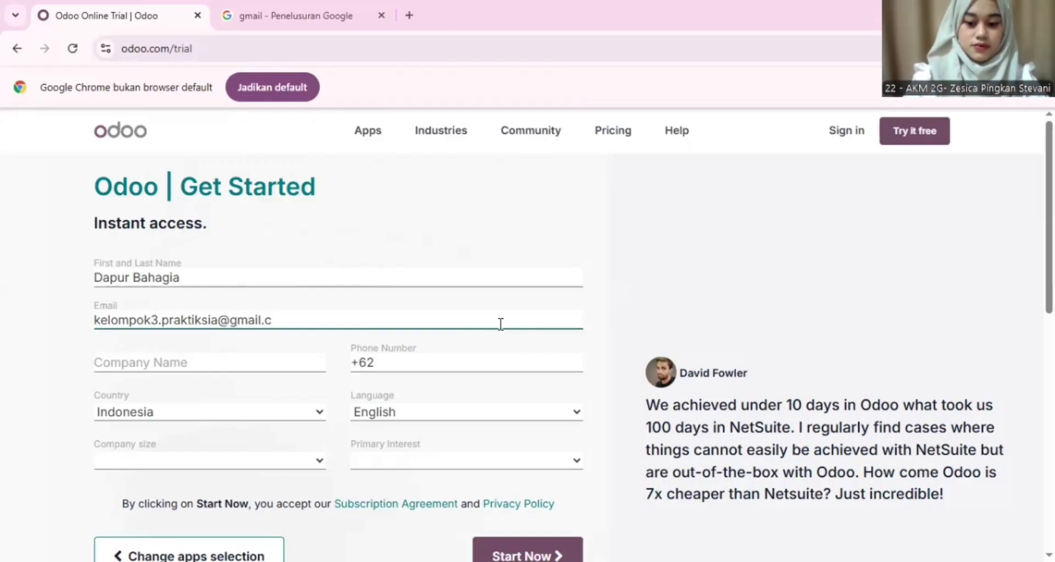
pyautogui.press('BackSpace')
pyautogui.press('BackSpace')
pyautogui.press('BackSpace')
# Step: Finish the e-mail address and set the company name to 'edu-dapurbahagia'
pyautogui.write('om')
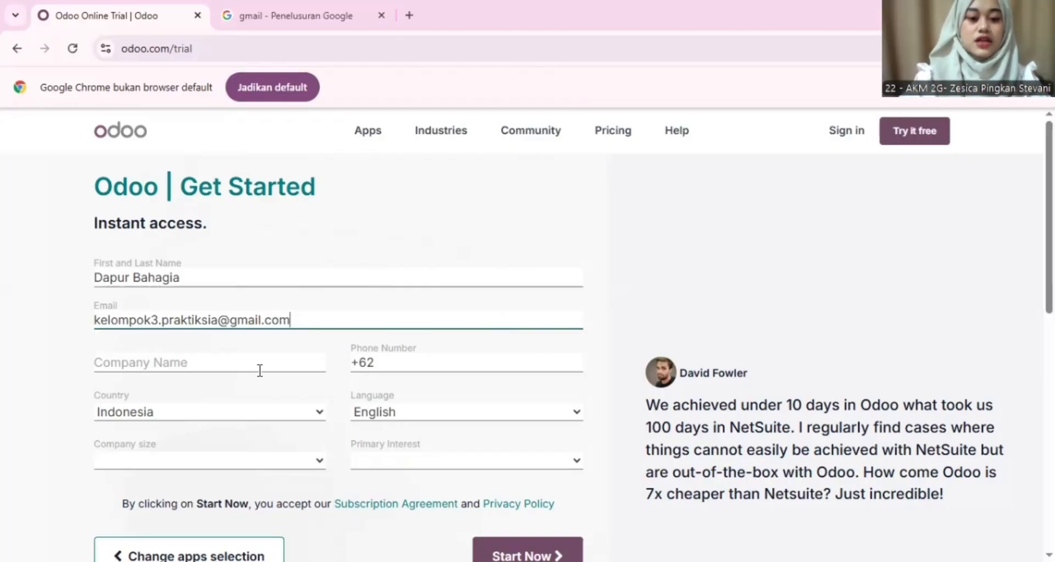
pyautogui.click(259, 370)
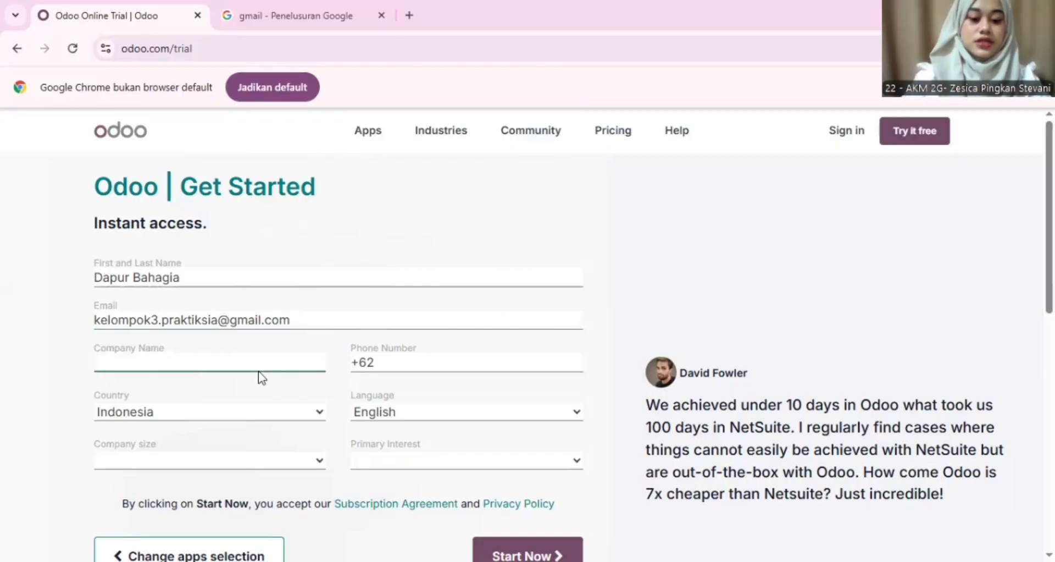
pyautogui.write('ed')
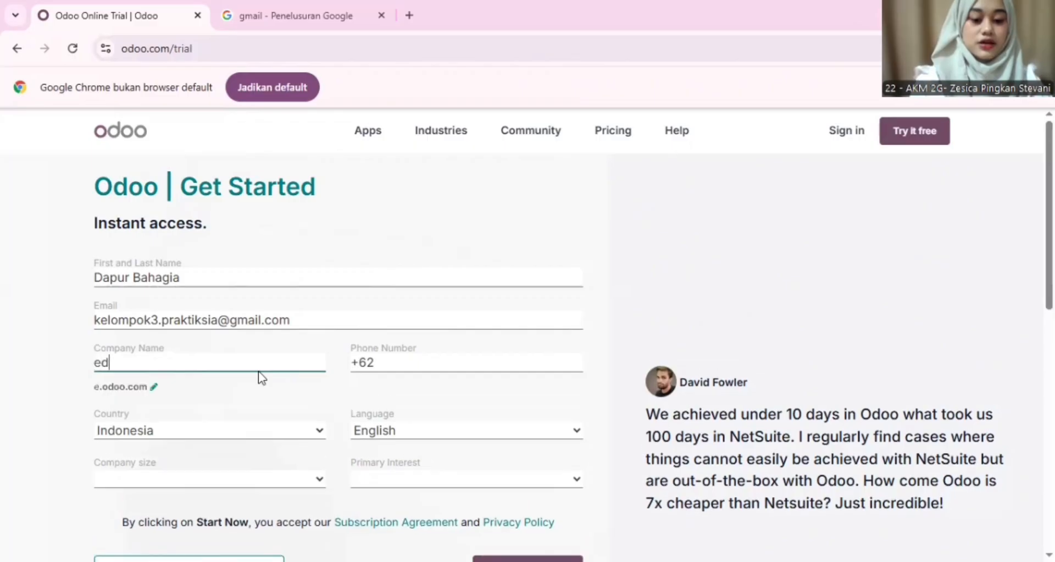
pyautogui.write('u-')
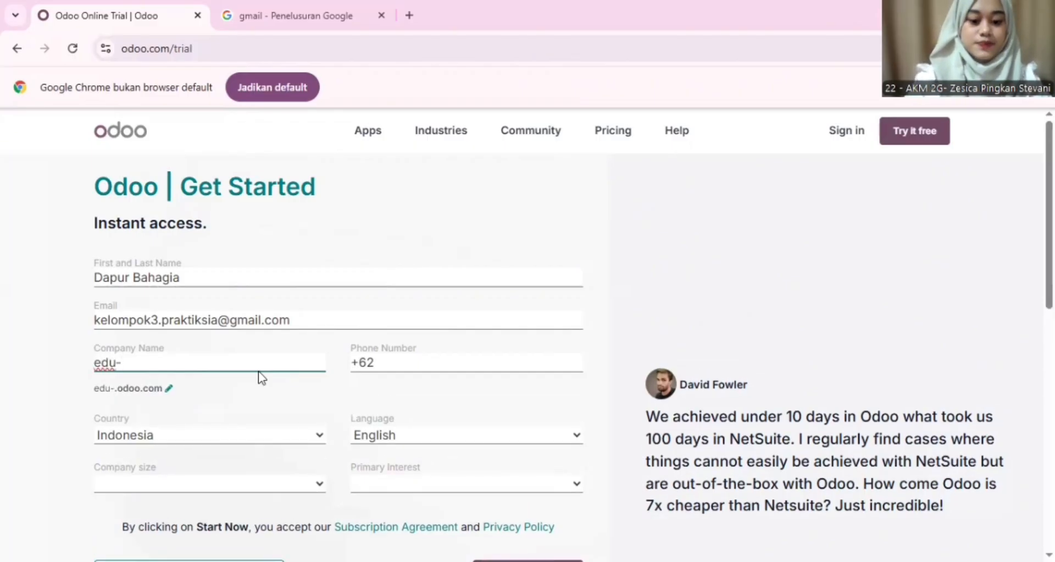
pyautogui.write('dapubahagia')
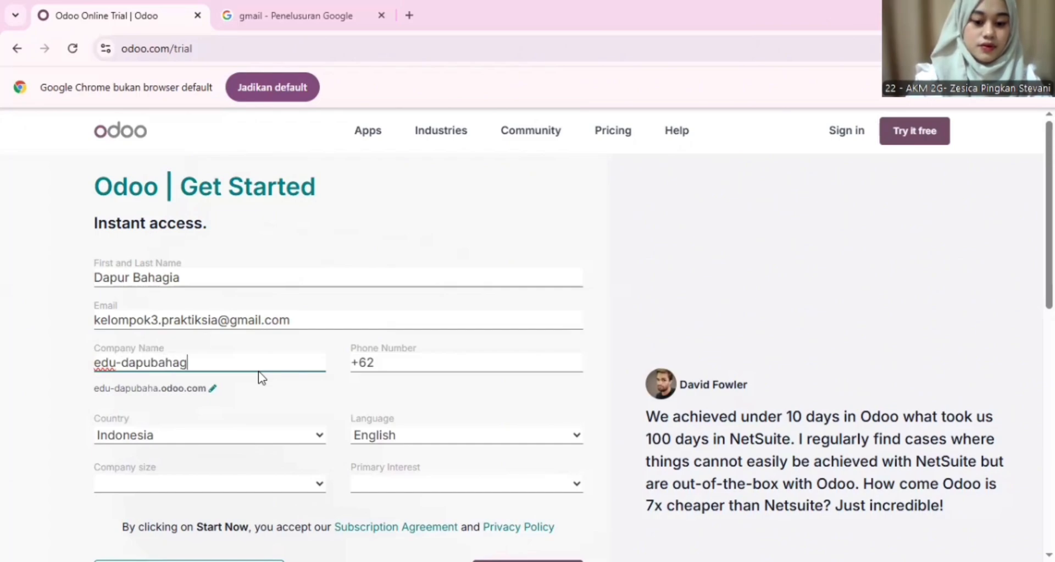
pyautogui.click(160, 362)
pyautogui.write('r')
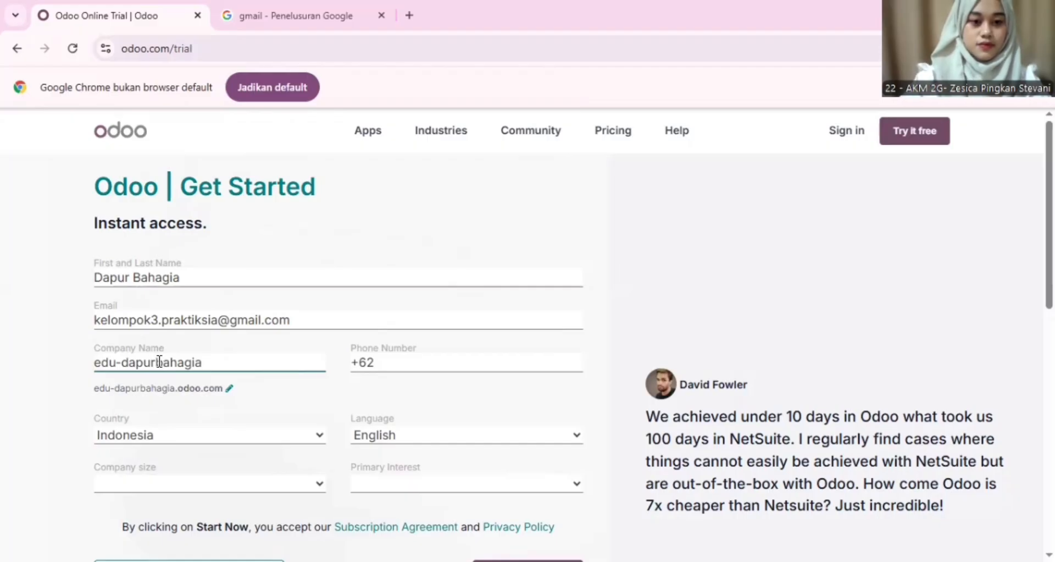
# Step: Choose 5 - 20 employees as company size and enter the phone number
pyautogui.scroll(-3, 148, 439)
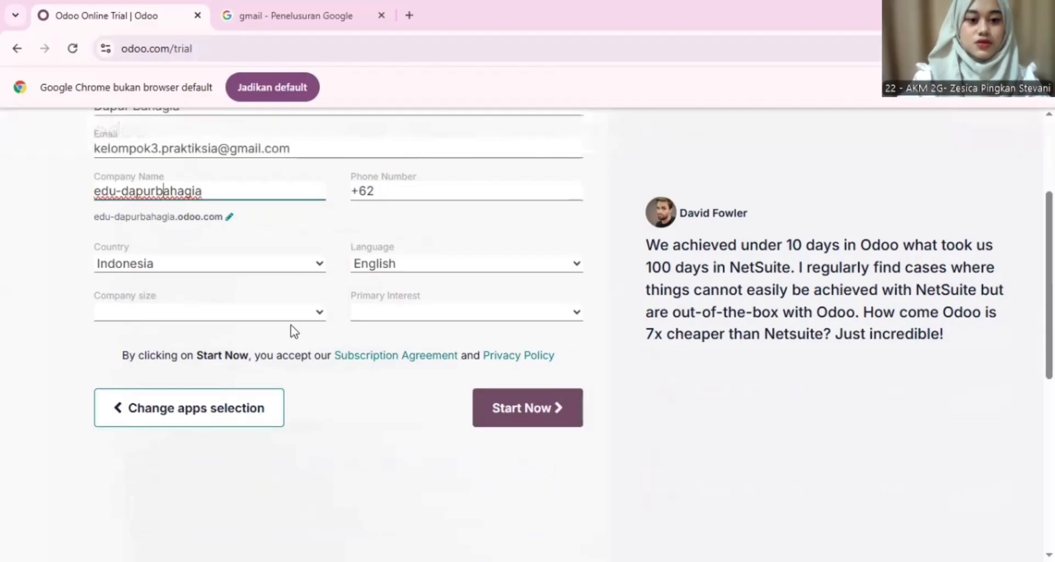
pyautogui.click(290, 313)
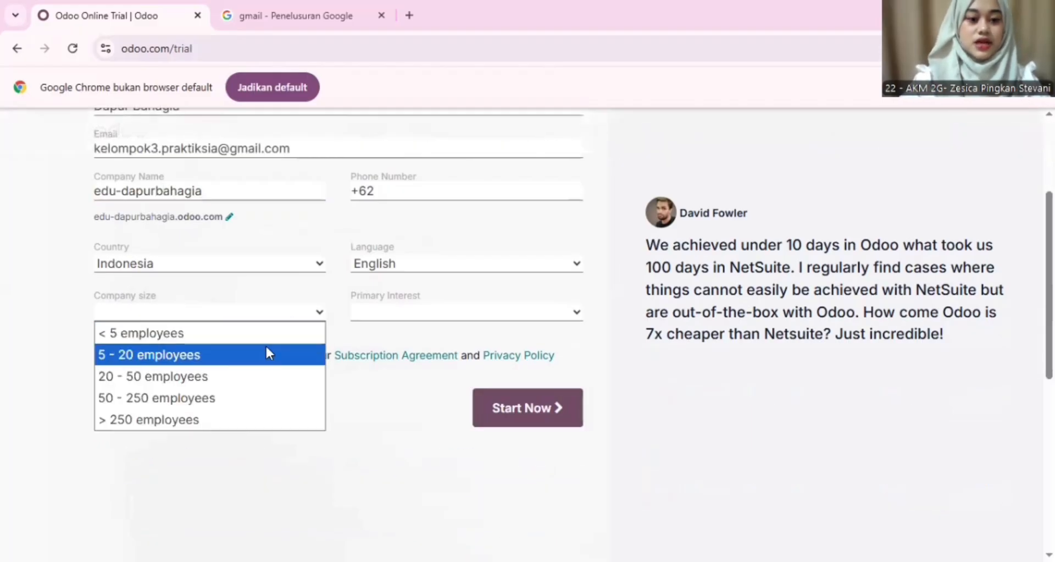
pyautogui.click(267, 352)
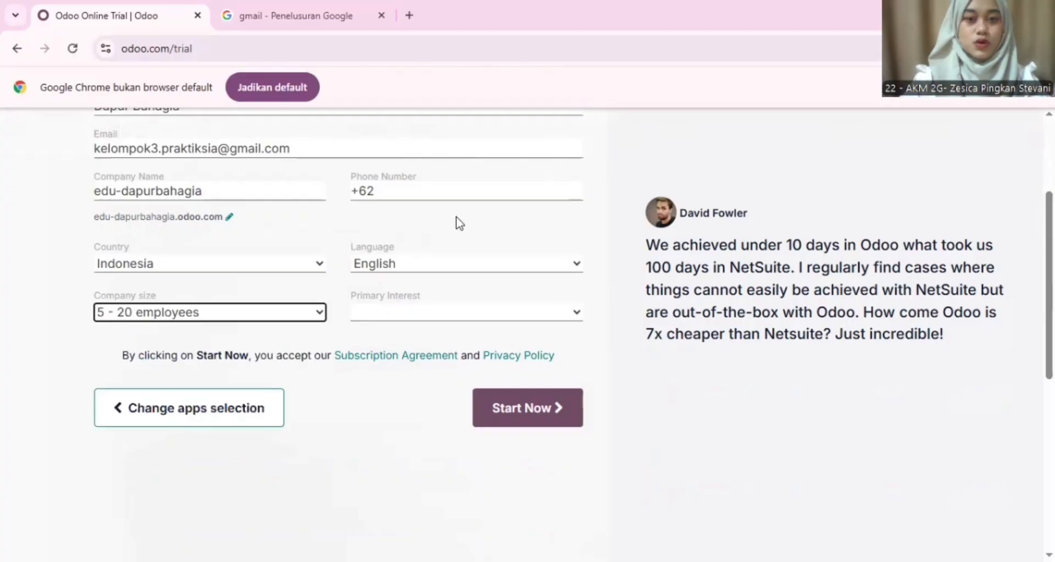
pyautogui.scroll(2, 457, 220)
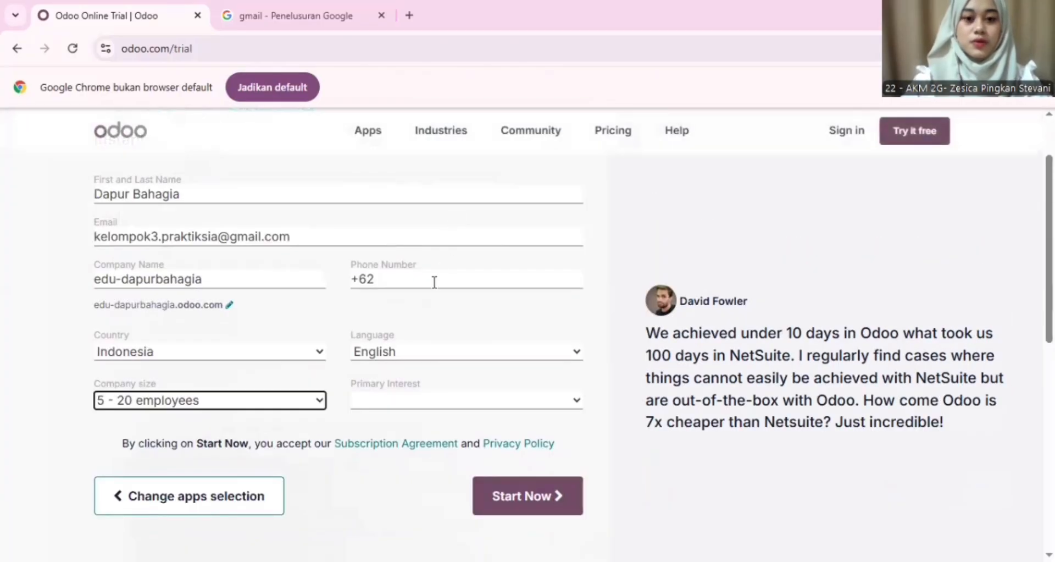
pyautogui.click(434, 282)
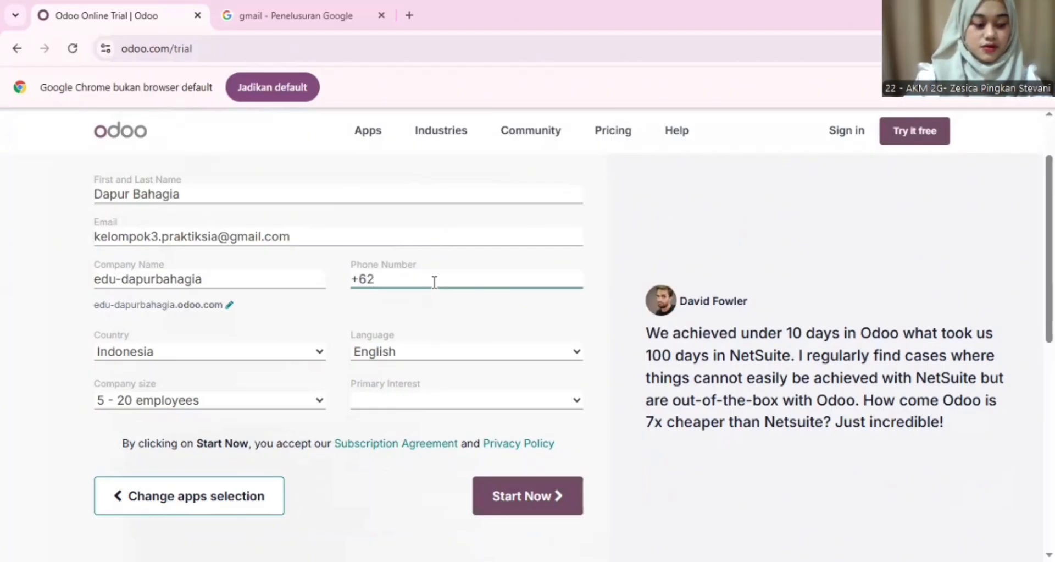
pyautogui.write('22')
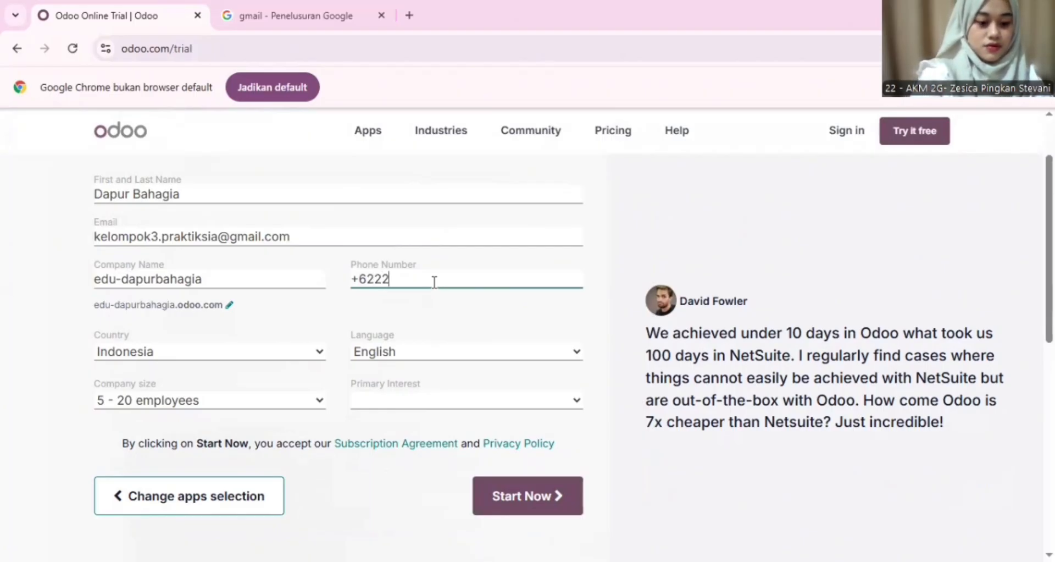
pyautogui.write('1234')
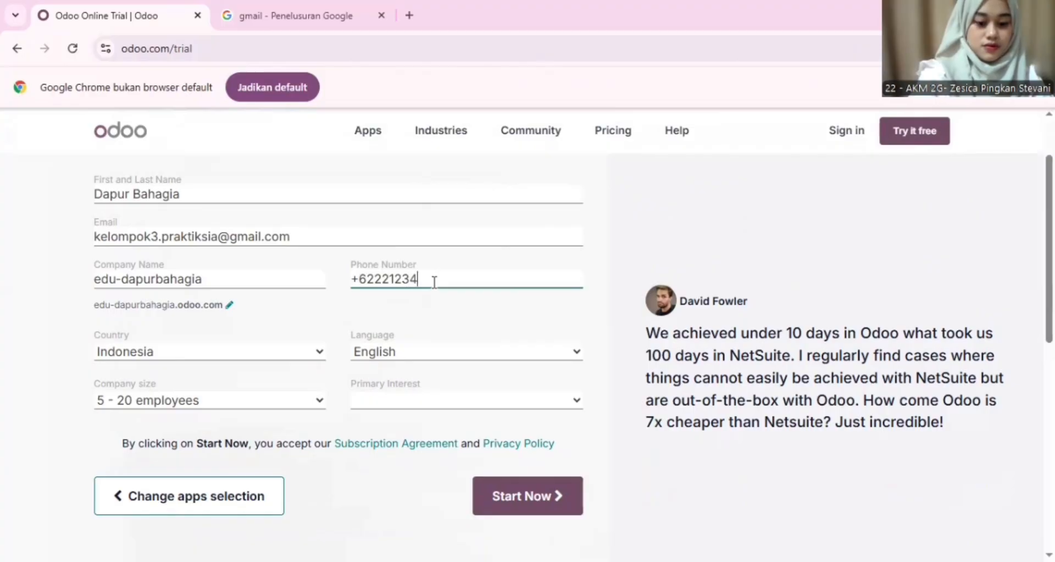
pyautogui.write('567')
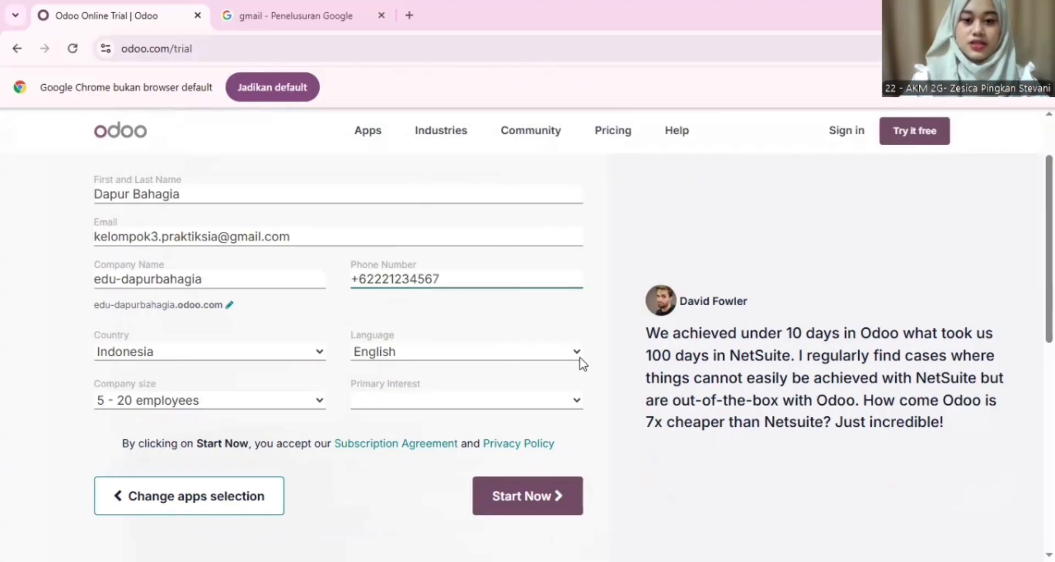
# Step: Set primary interest to 'I am a student' and submit to create the database
pyautogui.click(536, 400)
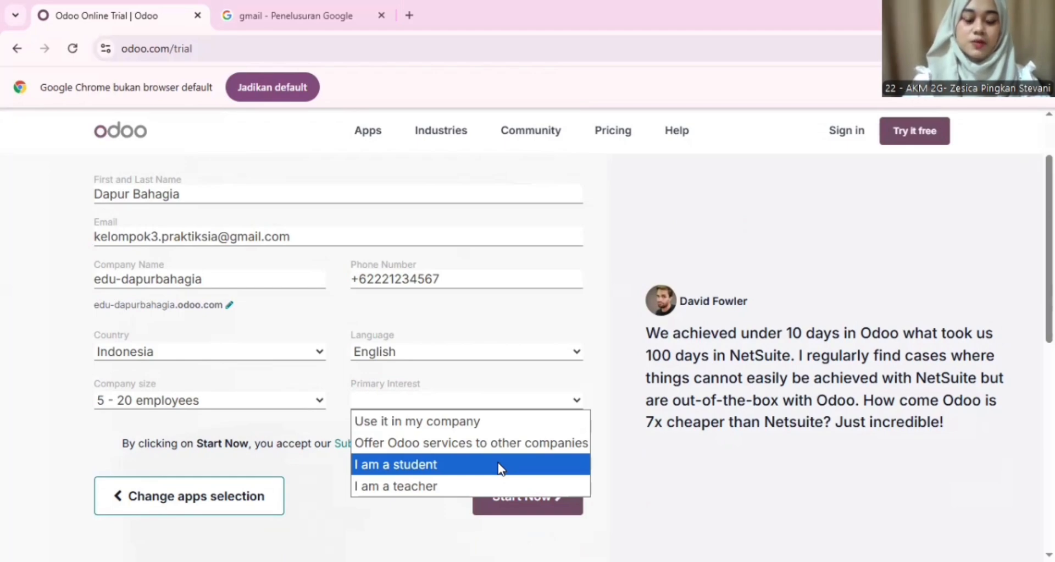
pyautogui.click(500, 468)
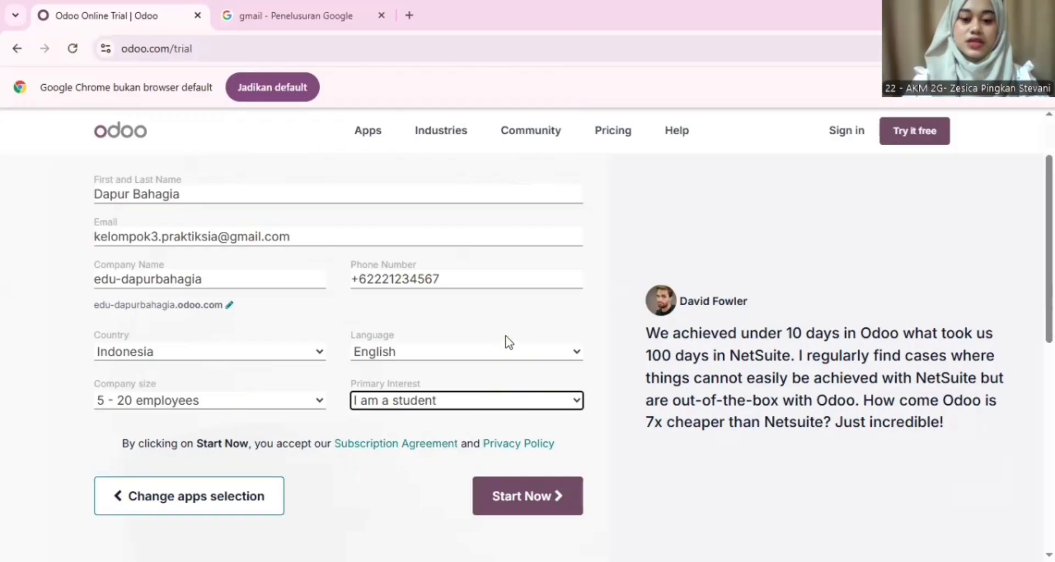
pyautogui.scroll(1, 506, 341)
pyautogui.scroll(-2, 505, 341)
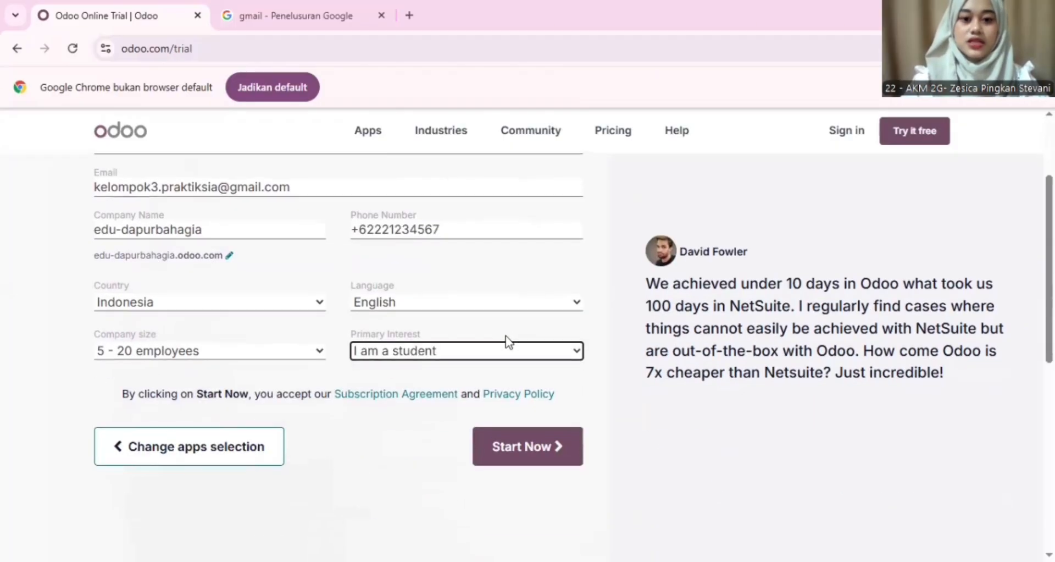
pyautogui.click(535, 459)
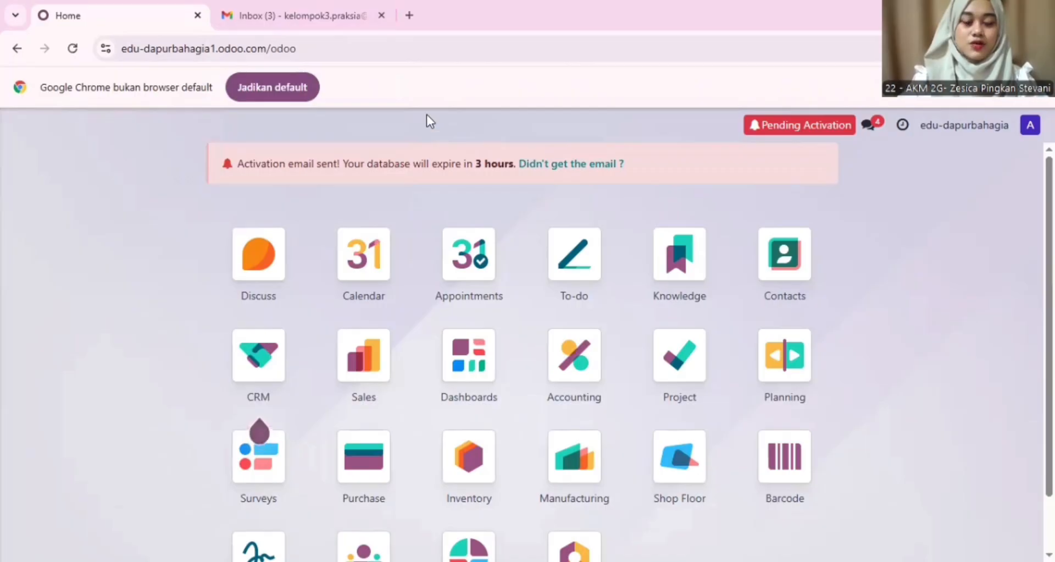
# Step: Open the Odoo activation email in Gmail and follow its database activation link
pyautogui.click(302, 16)
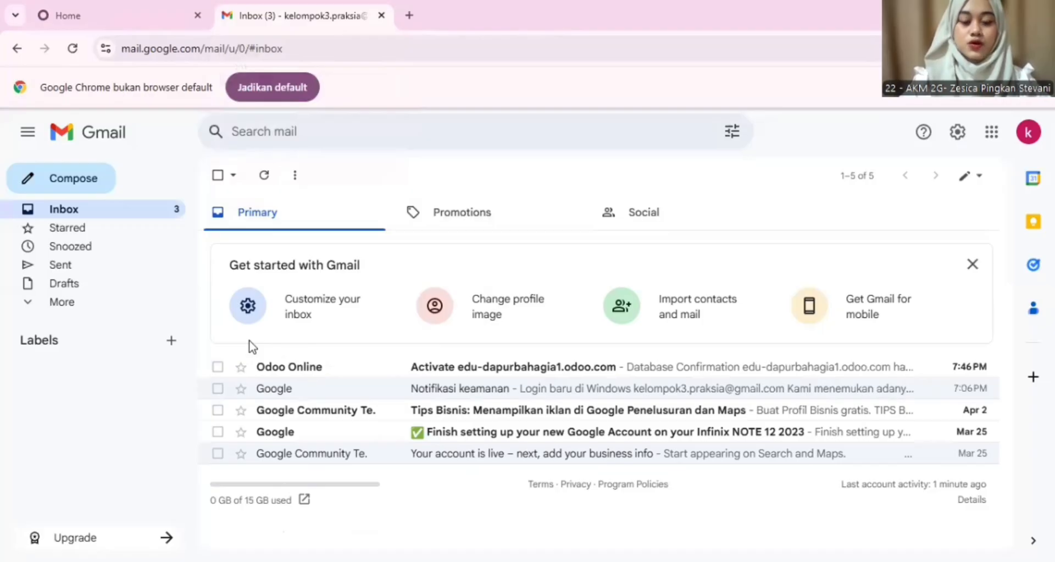
pyautogui.click(342, 372)
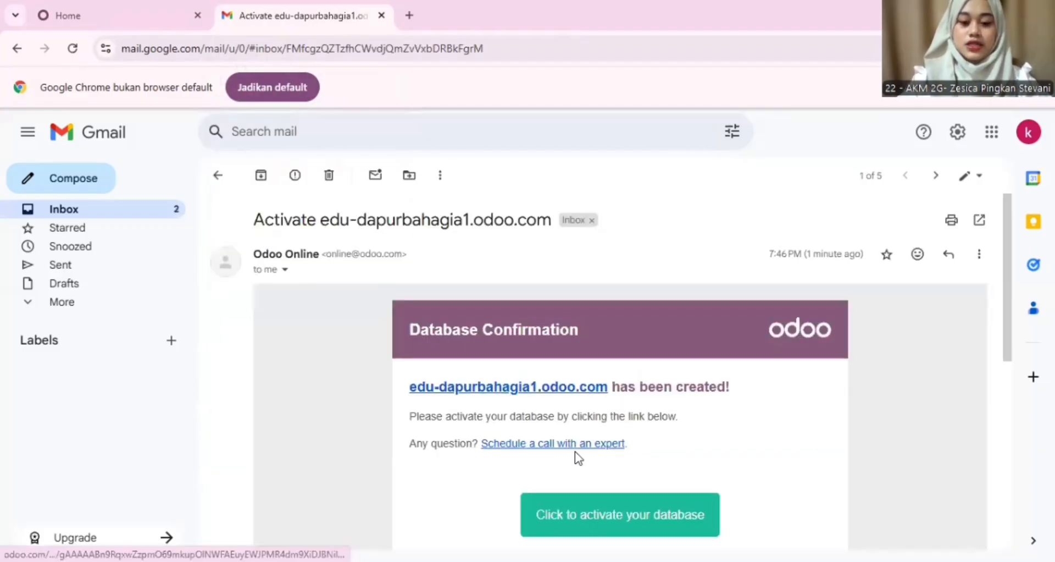
pyautogui.scroll(-1, 575, 451)
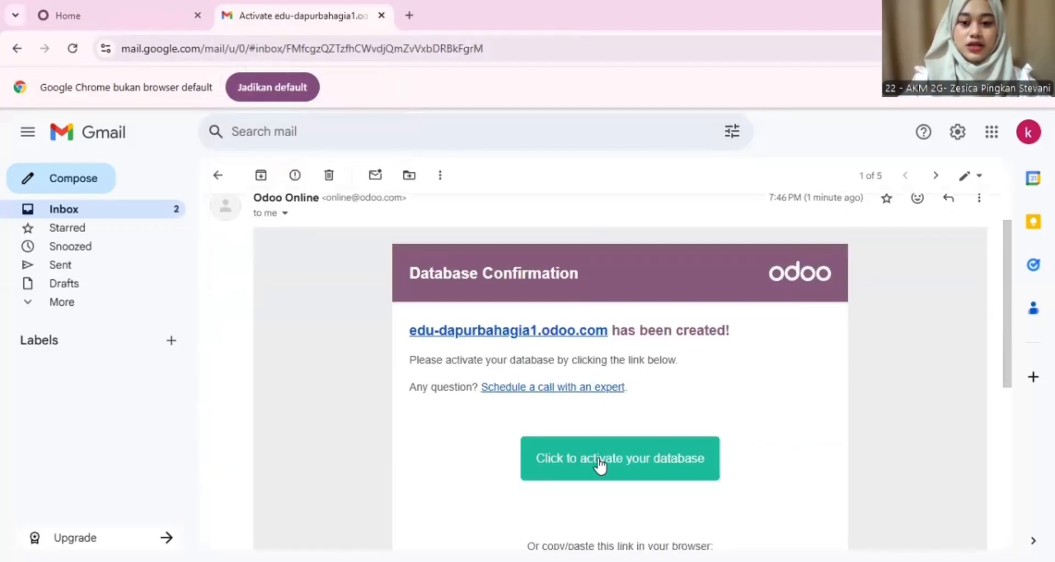
pyautogui.click(600, 463)
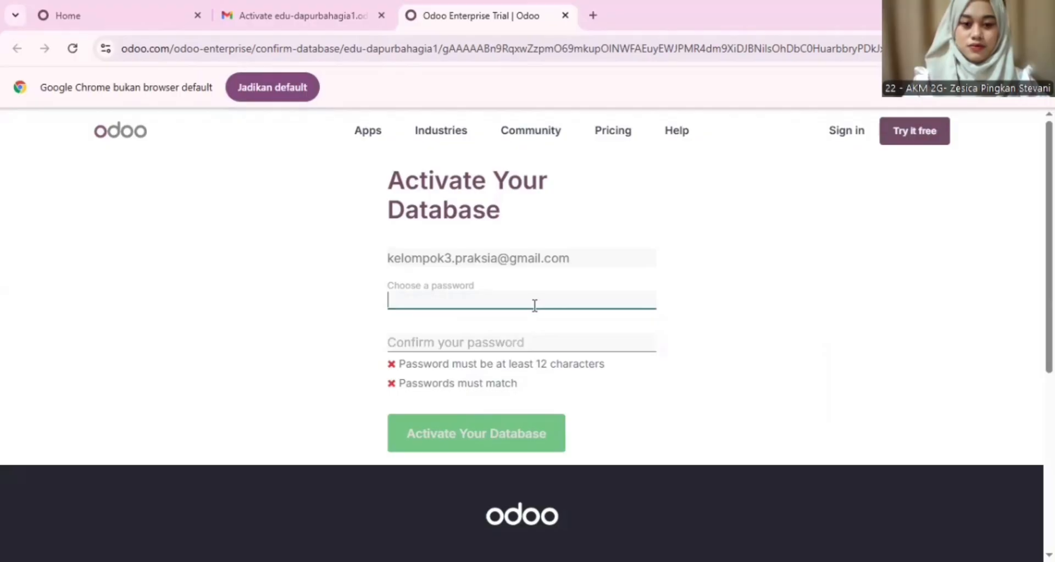
# Step: Enter a 12+ character account password and repeat it in the confirmation field
pyautogui.write('*********')
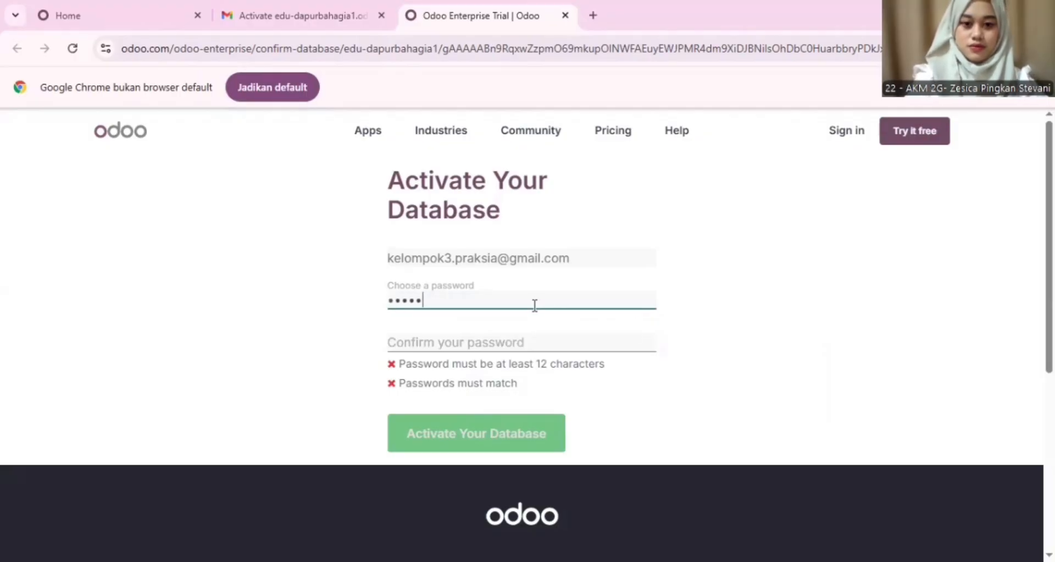
pyautogui.write('****')
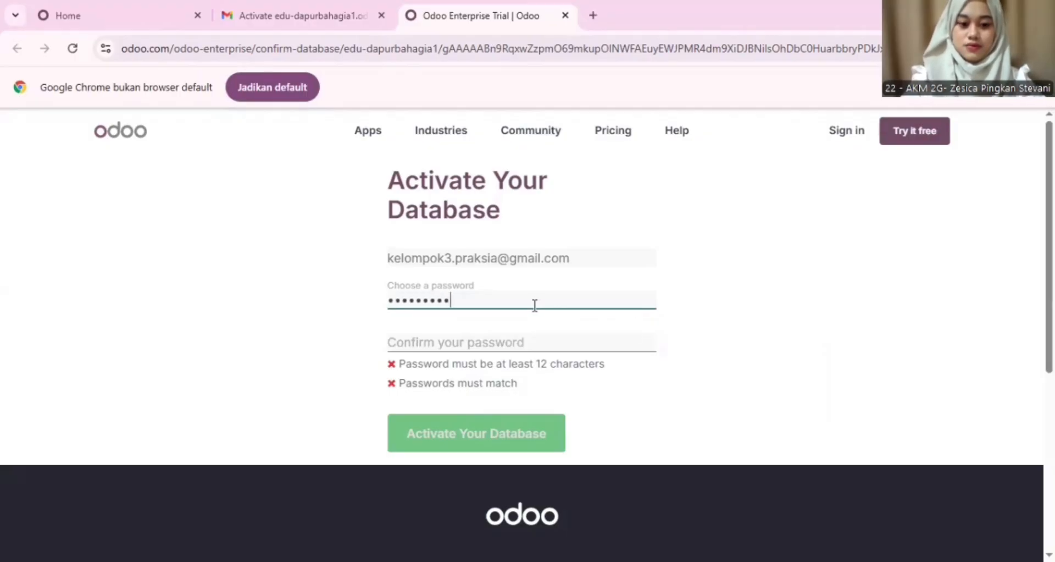
pyautogui.write('*')
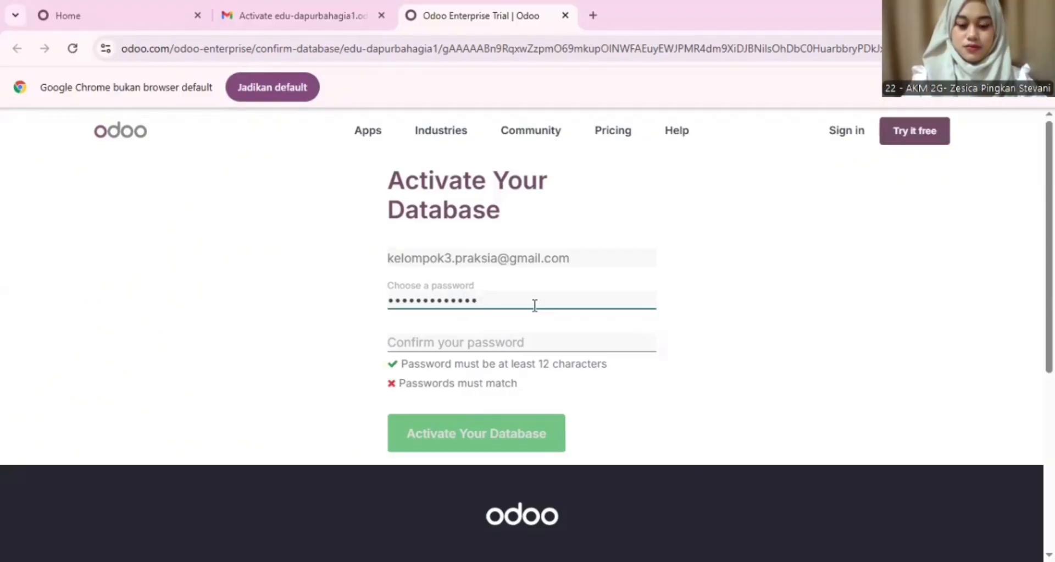
pyautogui.click(531, 341)
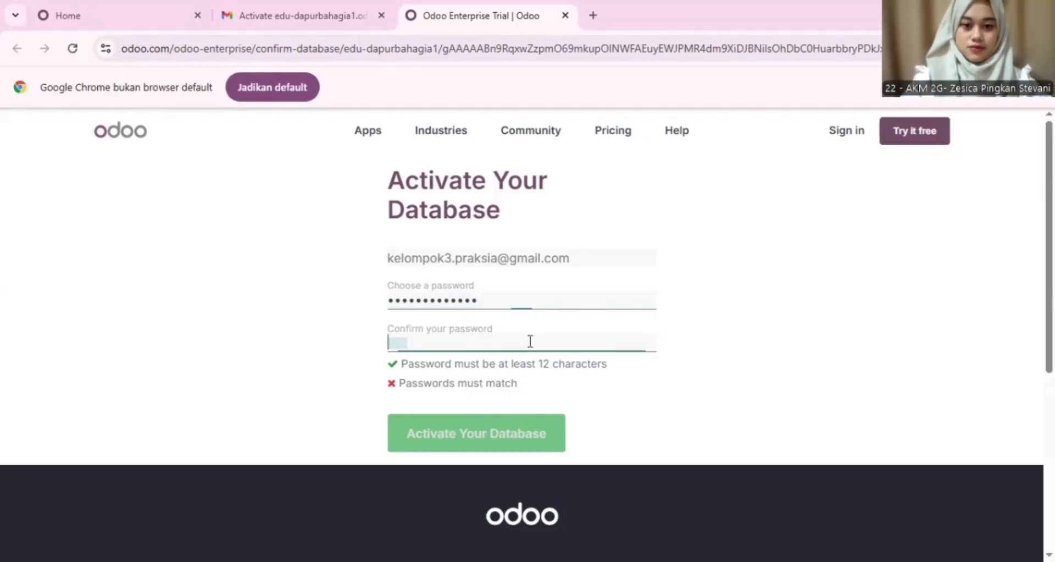
pyautogui.write('********')
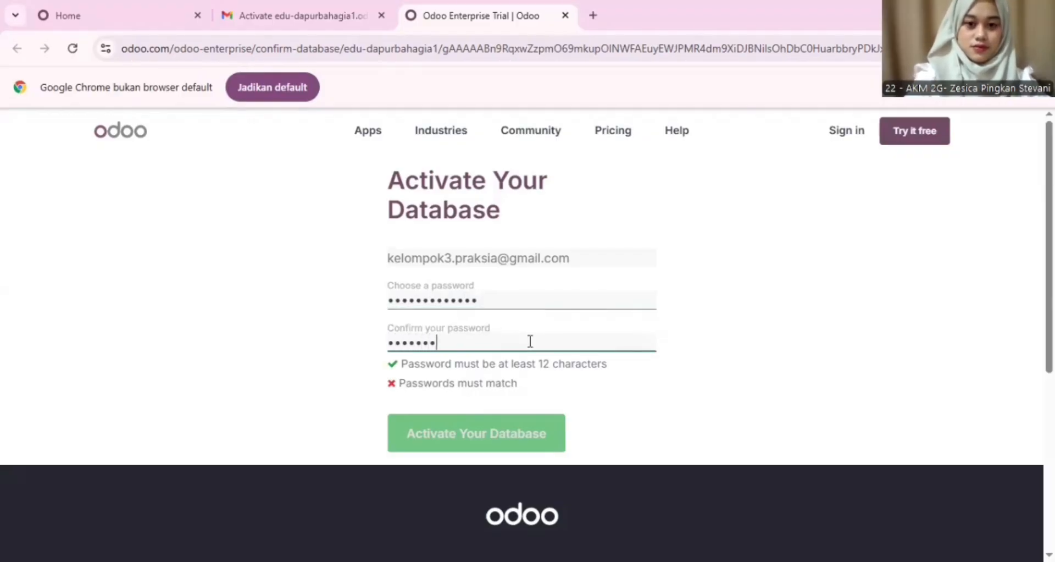
pyautogui.write('***')
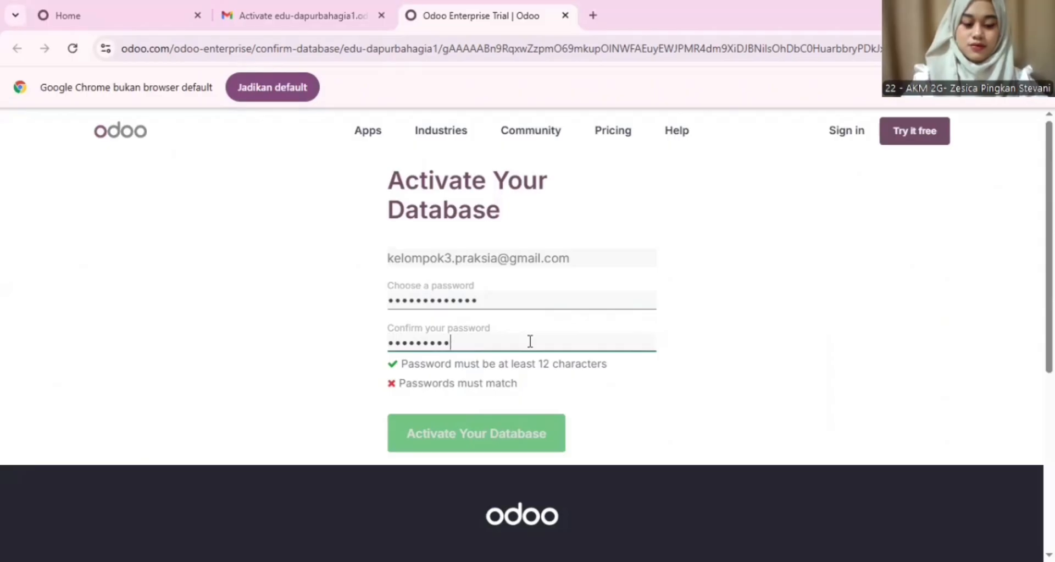
pyautogui.write('**')
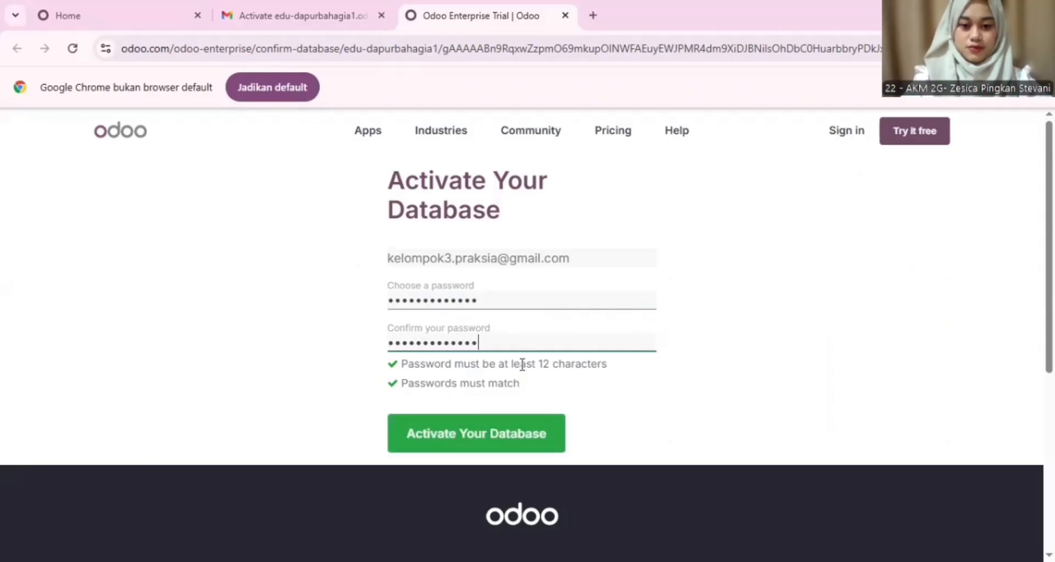
# Step: Activate the database, skip colleague invitations, and open edu-dapurbahagia1.odoo.com
pyautogui.click(472, 443)
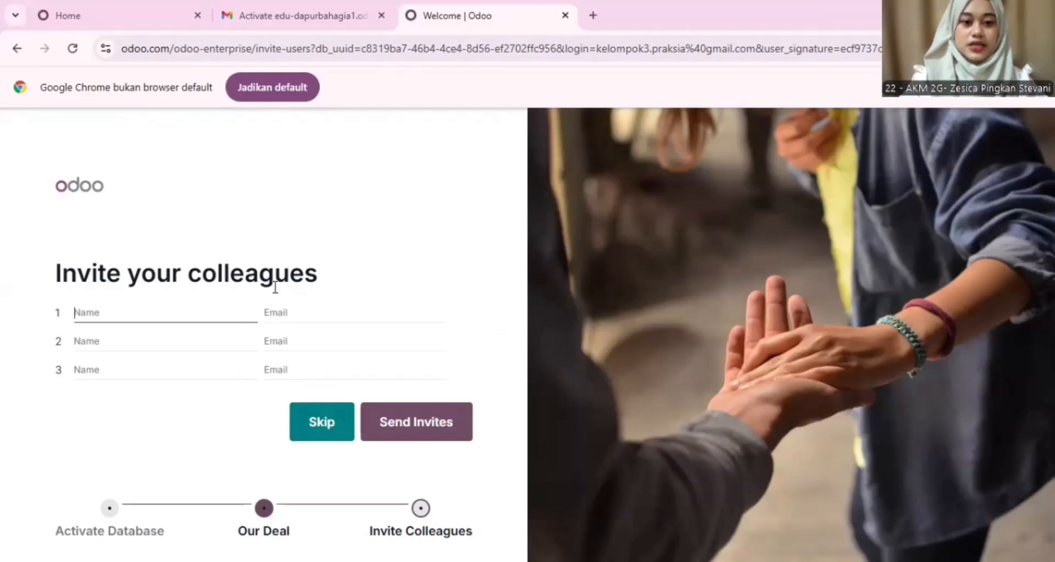
pyautogui.click(322, 434)
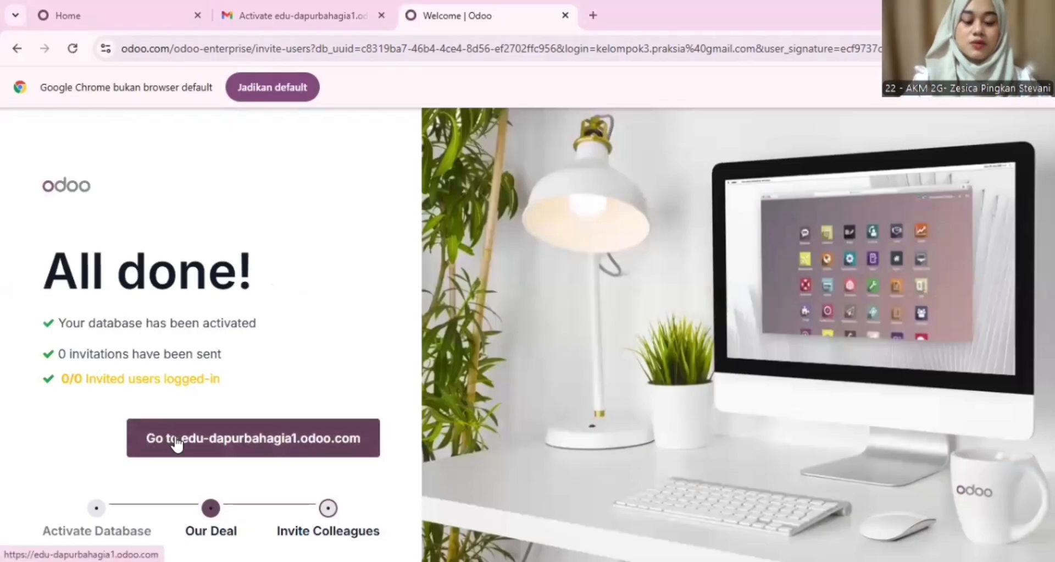
pyautogui.click(176, 442)
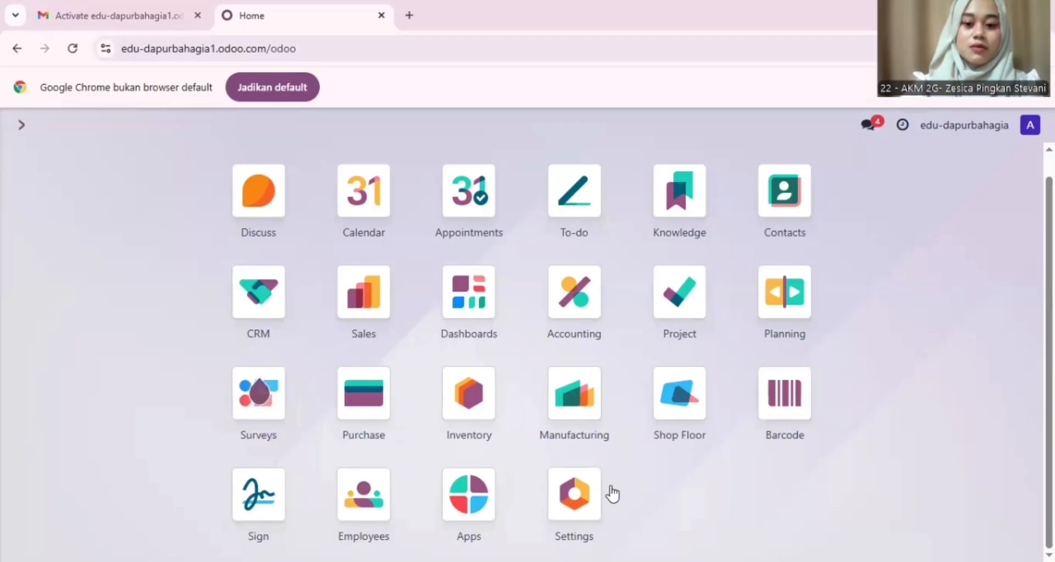
# Step: Open Settings and locate the Companies section showing edu-dapurbahagia
pyautogui.click(585, 495)
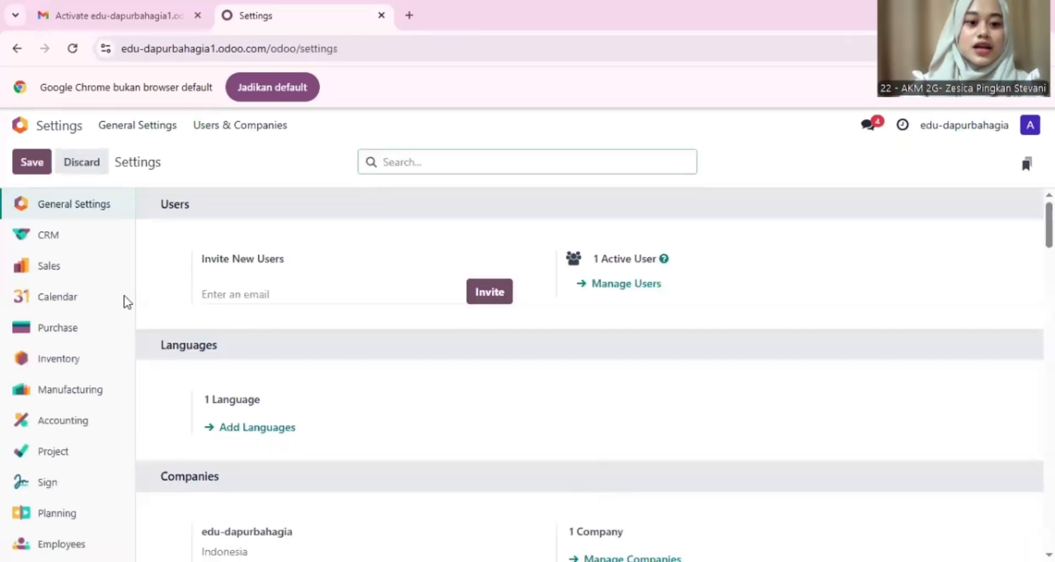
pyautogui.scroll(-7, 258, 381)
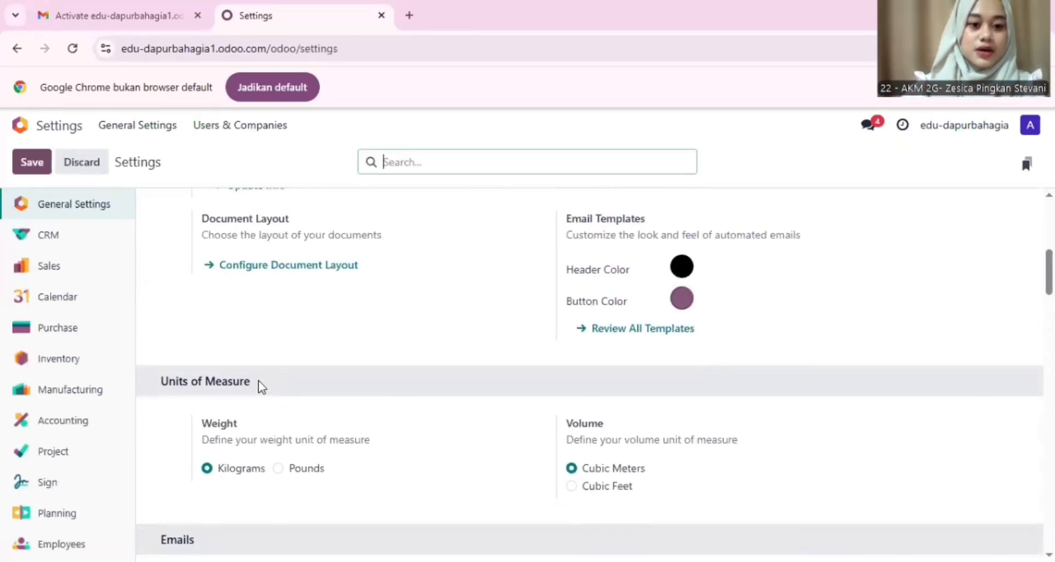
pyautogui.scroll(3, 258, 381)
pyautogui.scroll(-3, 258, 380)
pyautogui.scroll(3, 258, 380)
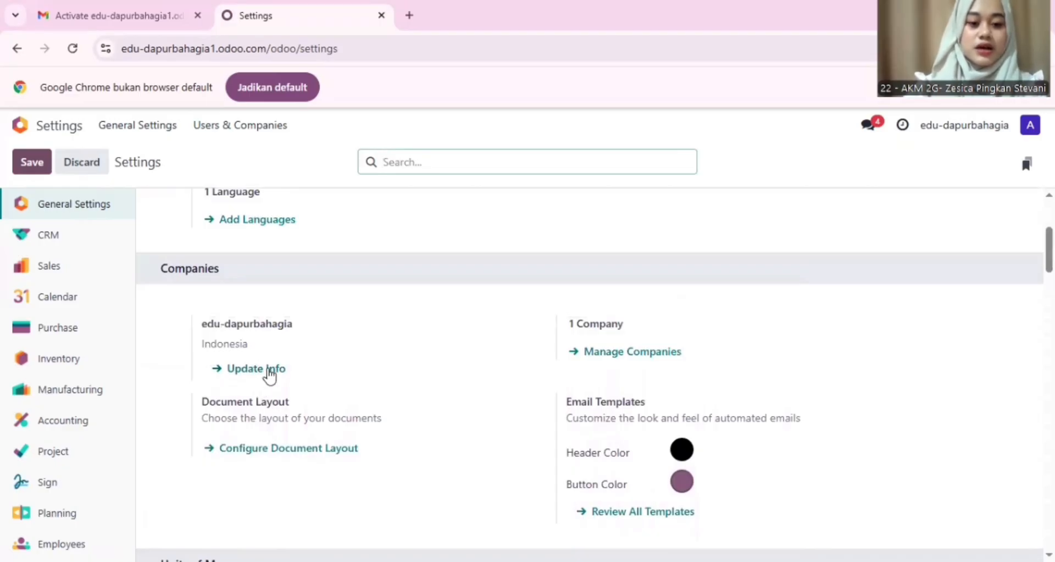
# Step: Open the edu-dapurbahagia company record and enter its street address
pyautogui.click(269, 371)
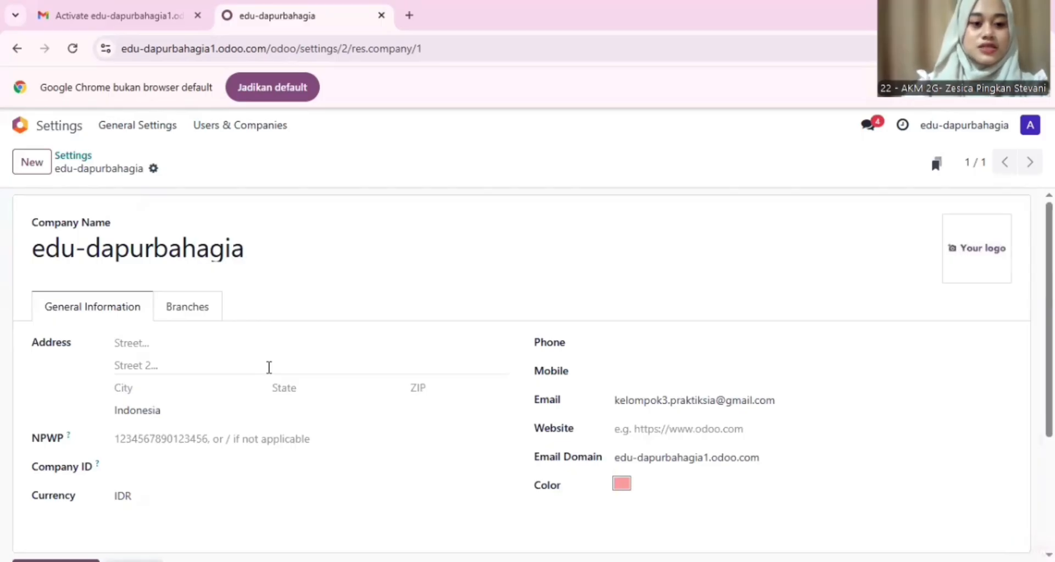
pyautogui.scroll(-1, 269, 367)
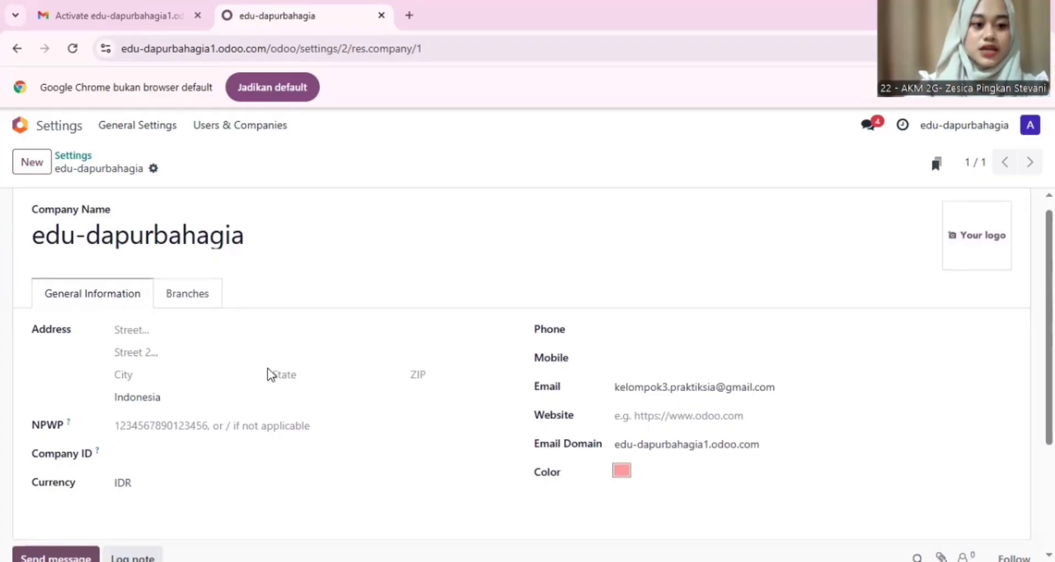
pyautogui.scroll(1, 206, 335)
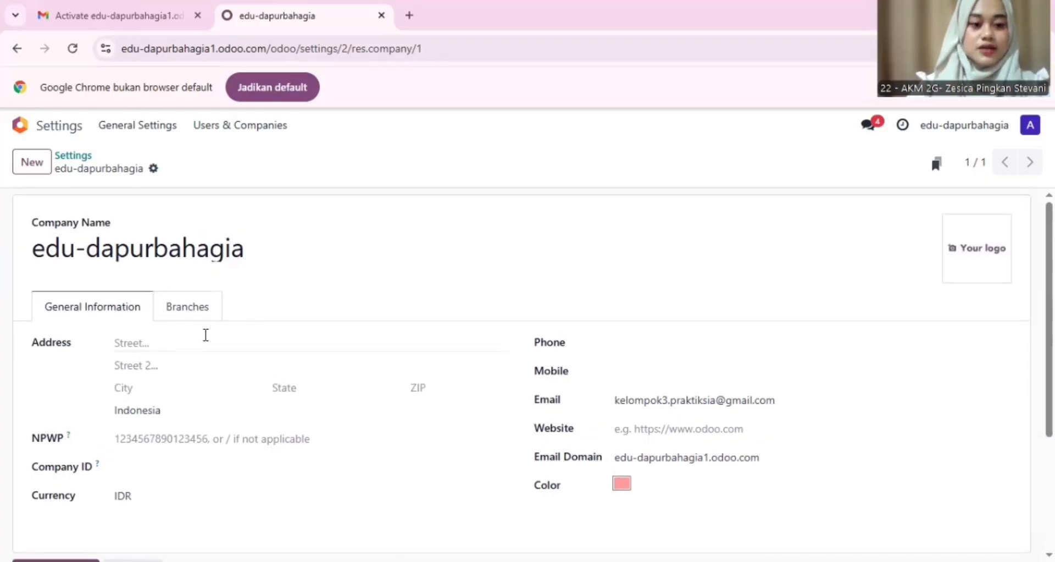
pyautogui.scroll(-3, 206, 335)
pyautogui.scroll(2, 195, 354)
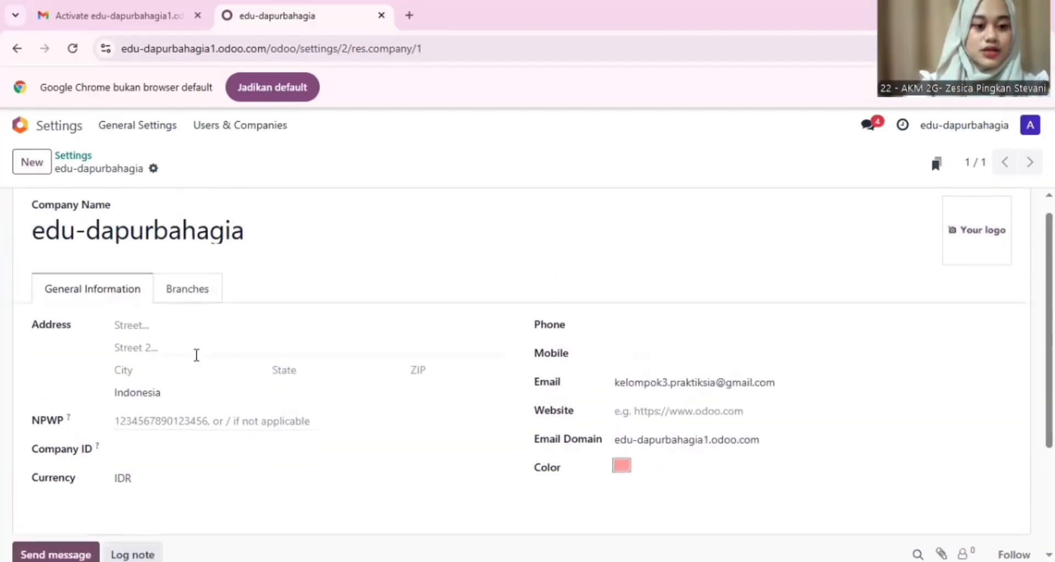
pyautogui.click(135, 324)
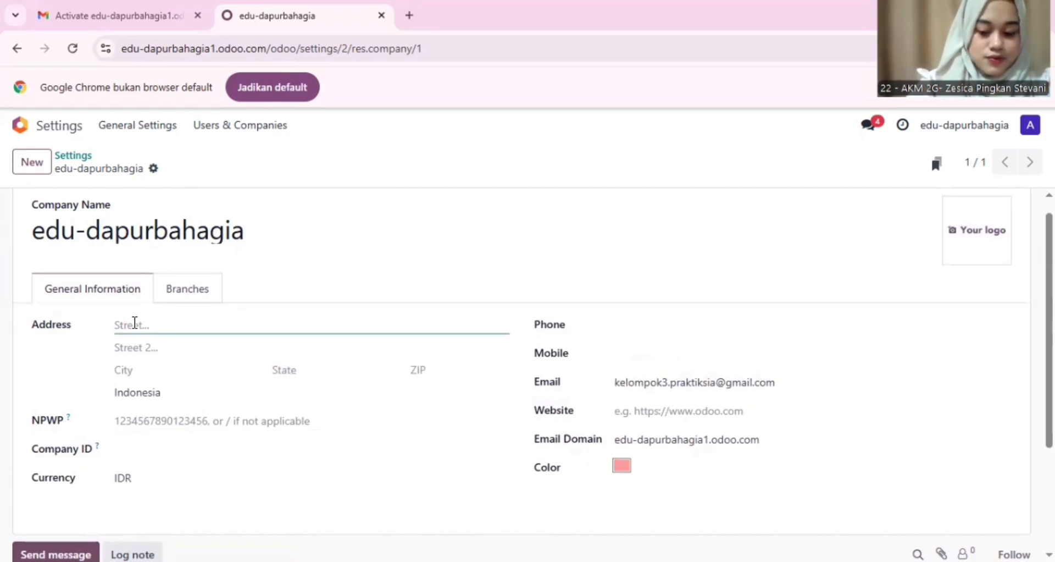
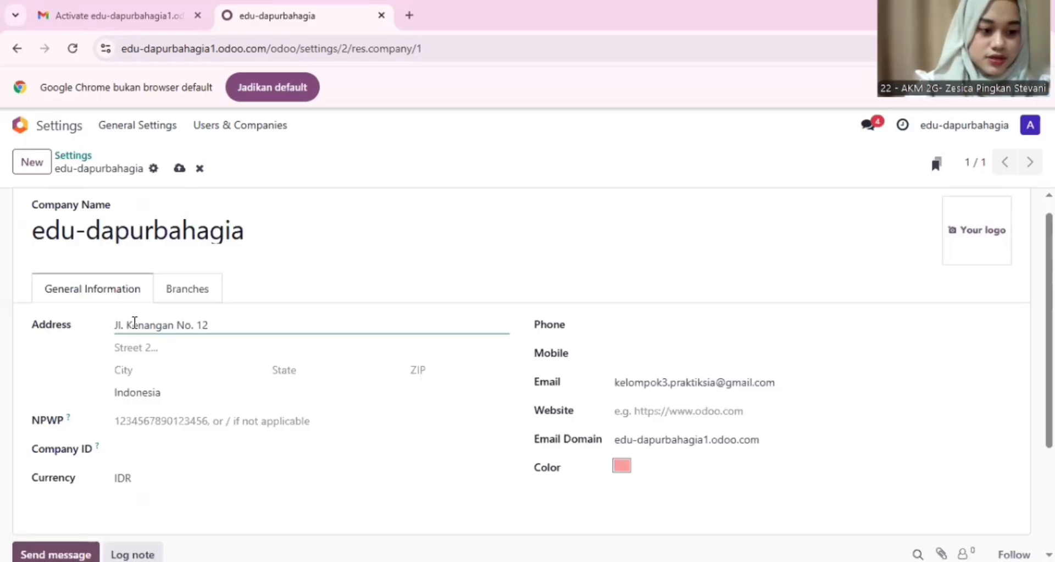
# Step: Set the company city to Bandung and enter its phone number
pyautogui.click(152, 378)
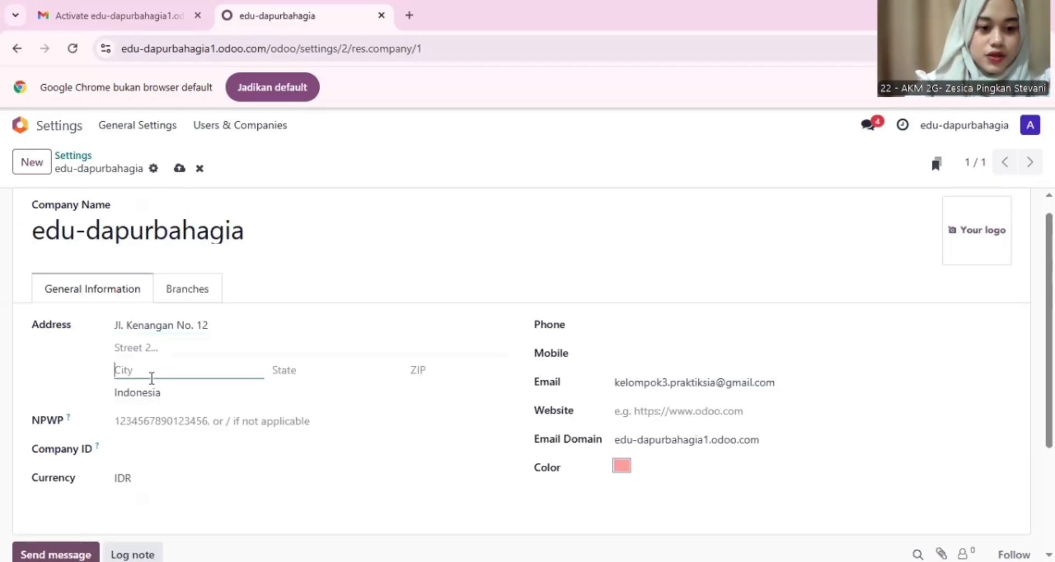
pyautogui.write('Ban')
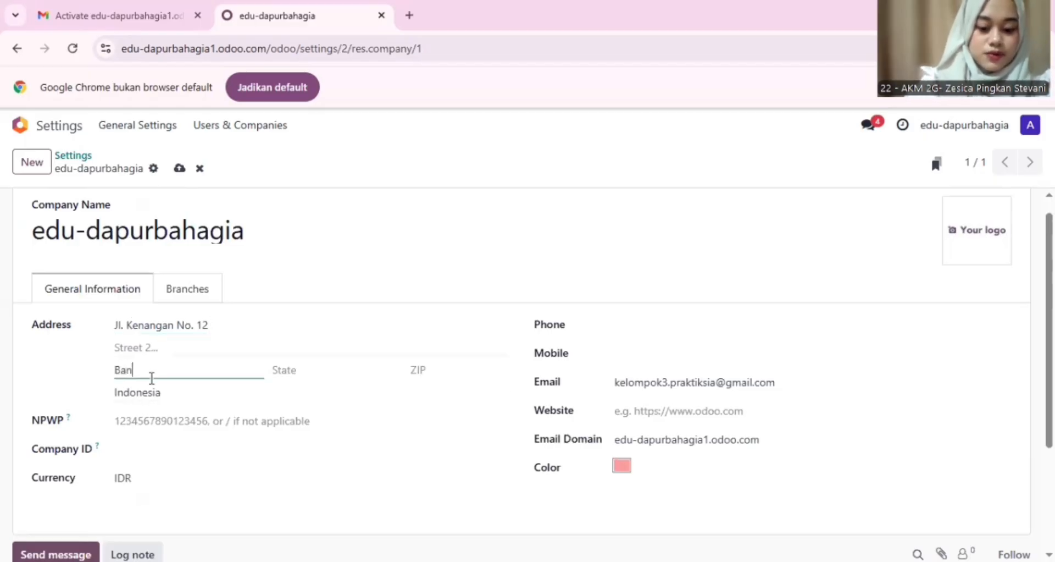
pyautogui.write('dung')
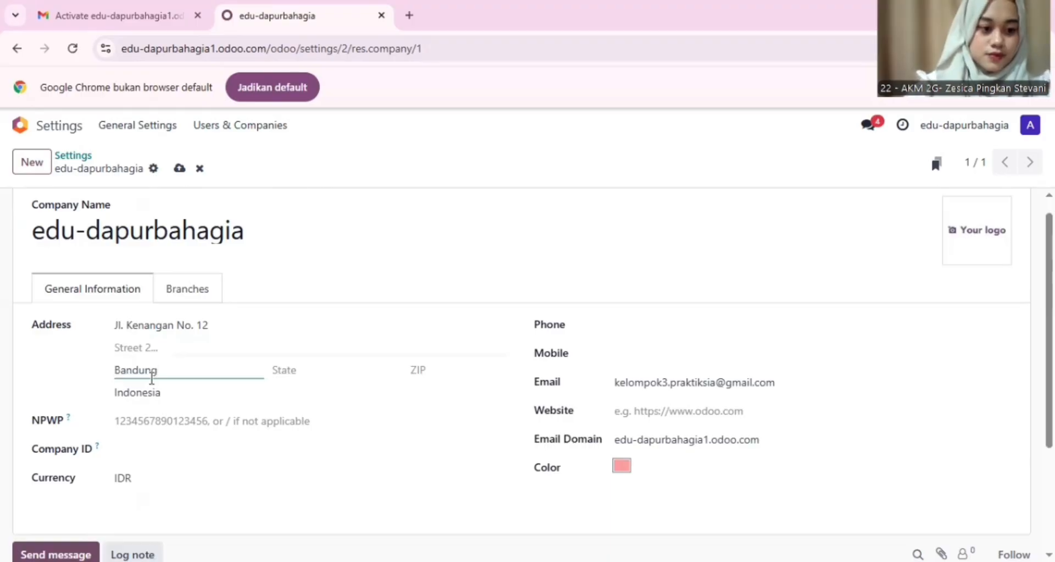
pyautogui.scroll(-1, 192, 371)
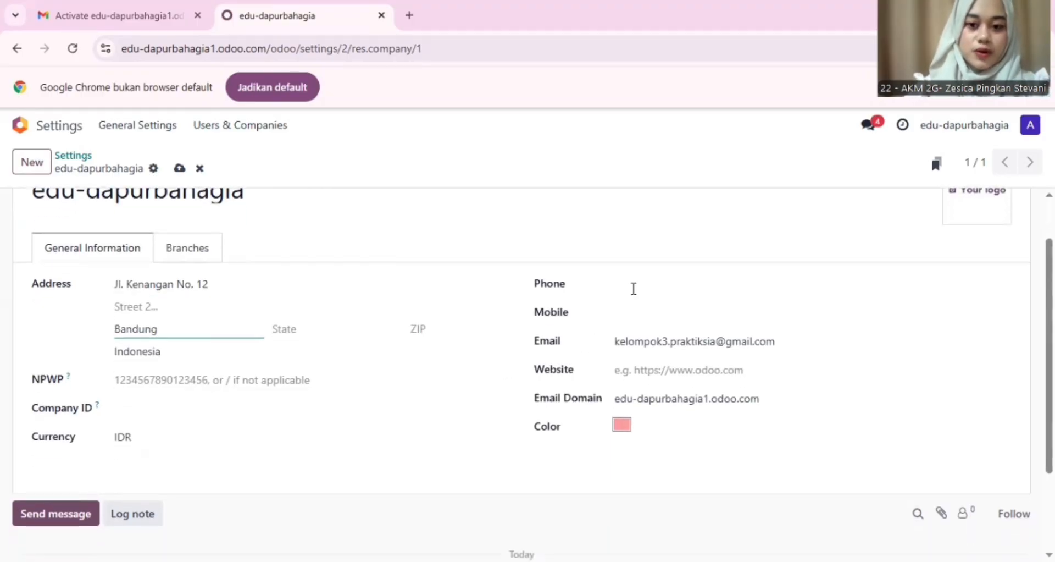
pyautogui.click(633, 285)
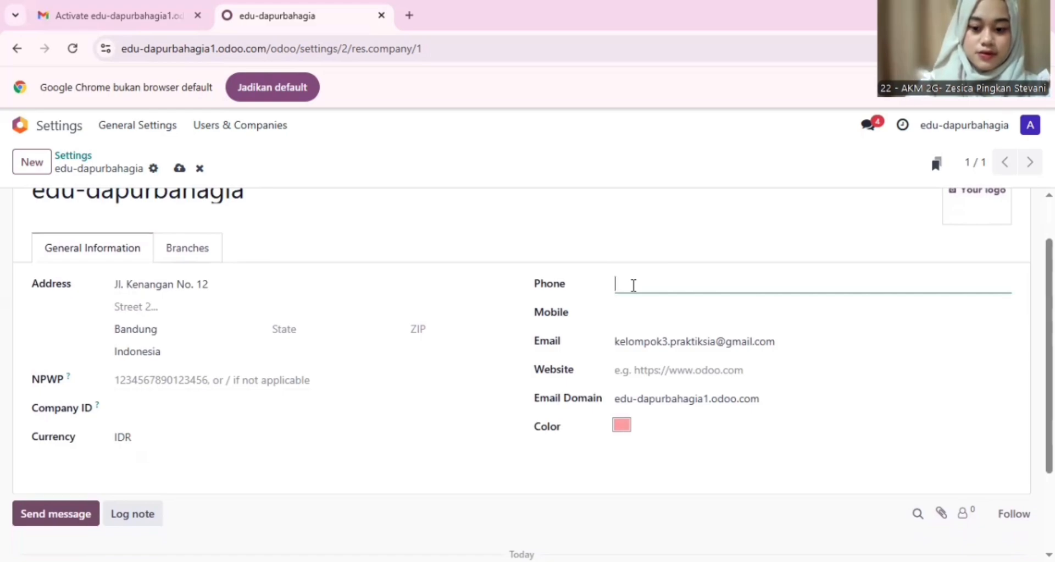
pyautogui.write('02')
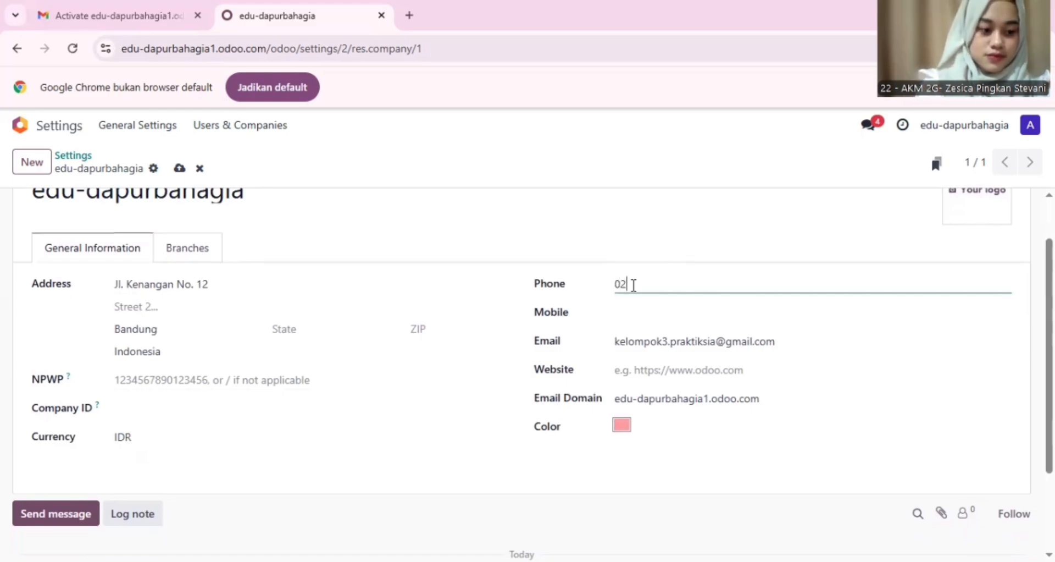
pyautogui.write('2')
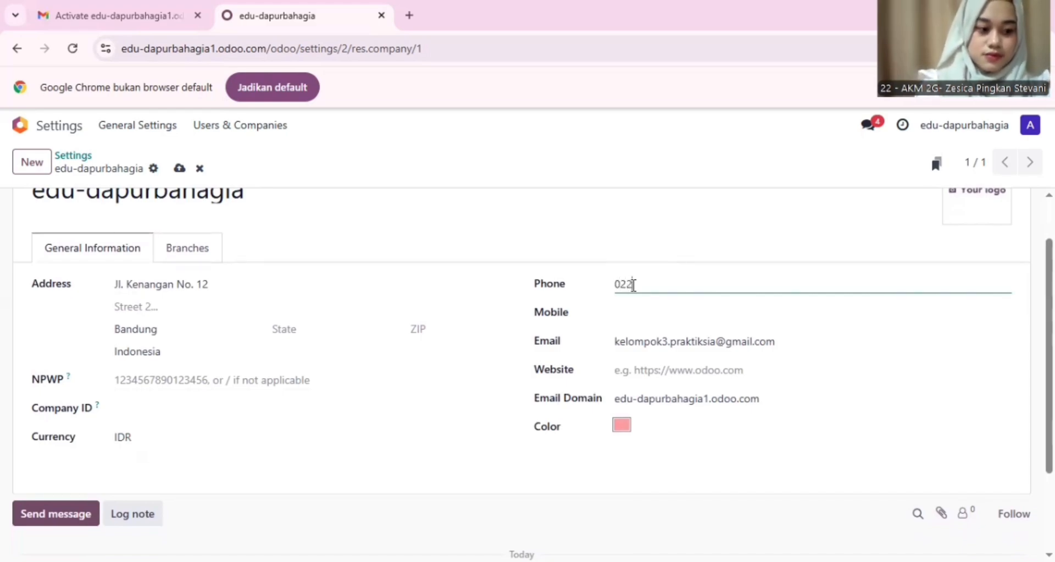
pyautogui.write('1234')
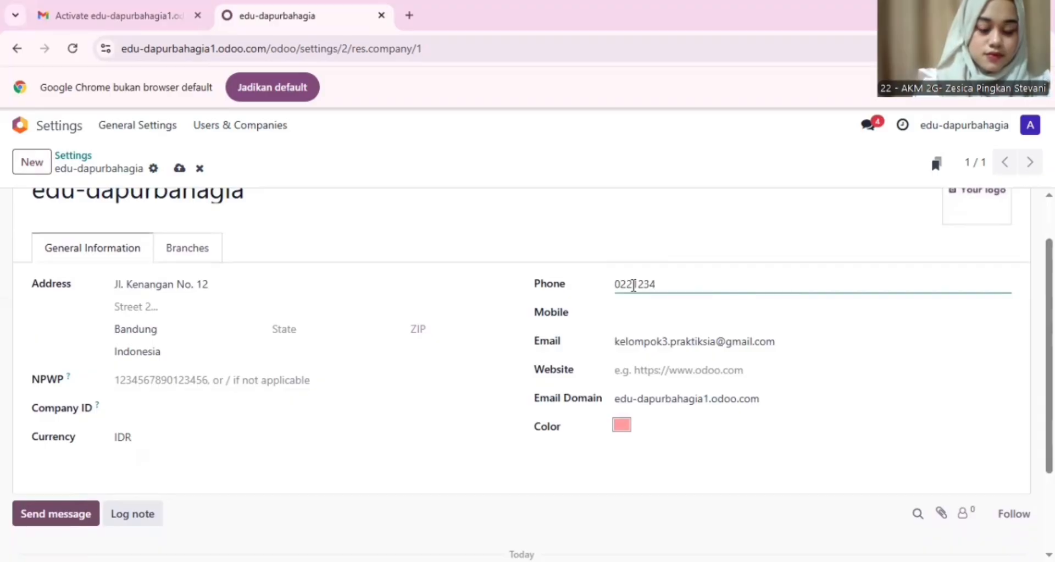
pyautogui.write('567')
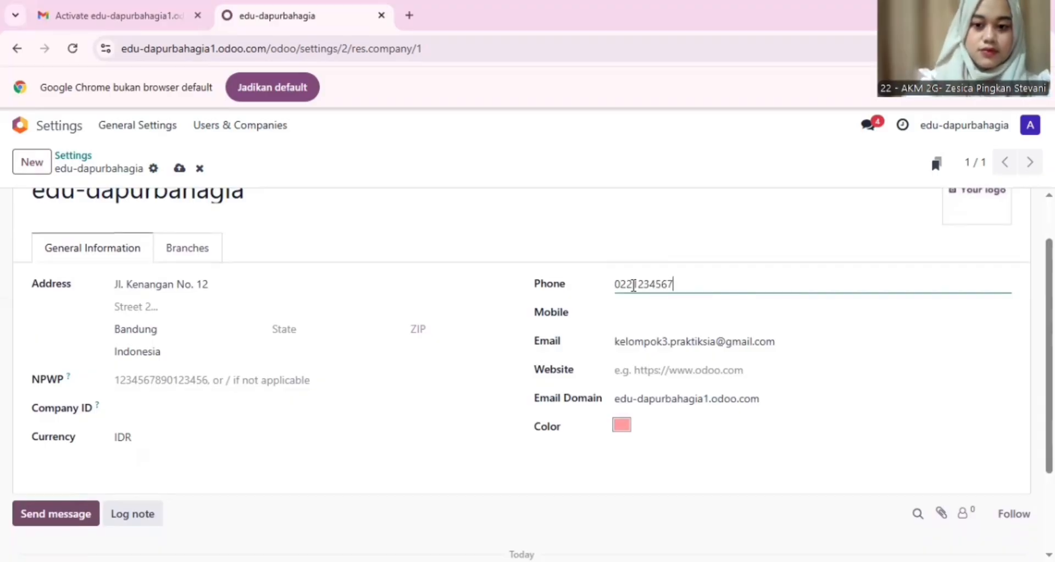
pyautogui.scroll(1, 584, 374)
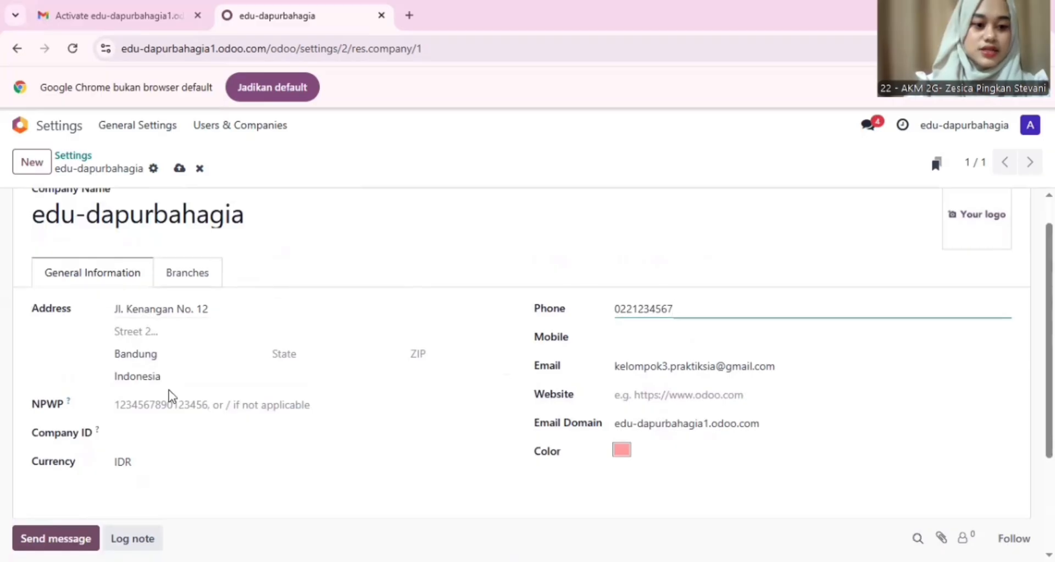
pyautogui.scroll(1, 167, 300)
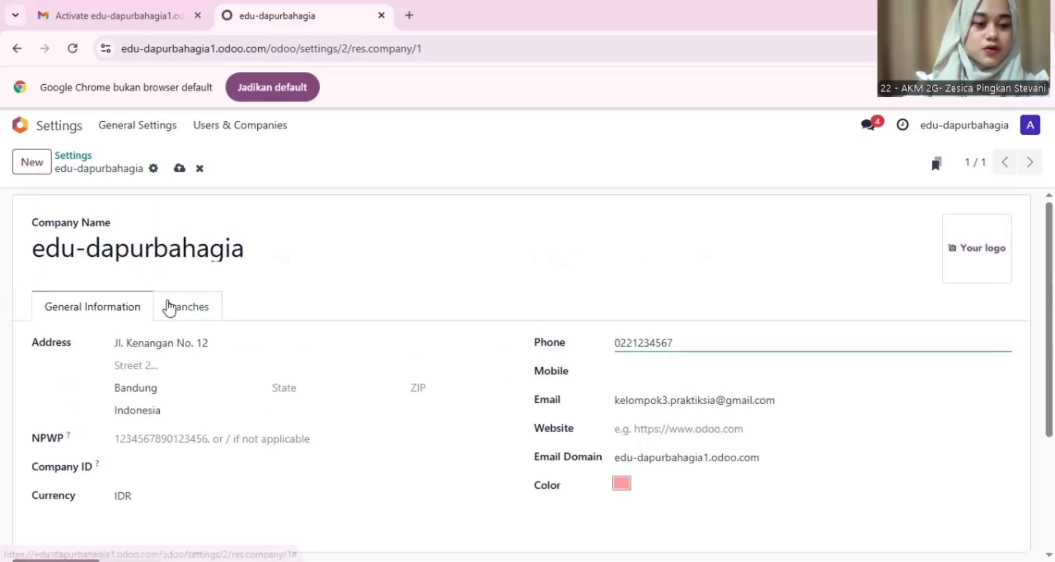
# Step: Go to Accounting settings and scroll to the Taxes section showing 11% sales and purchase taxes
pyautogui.click(146, 133)
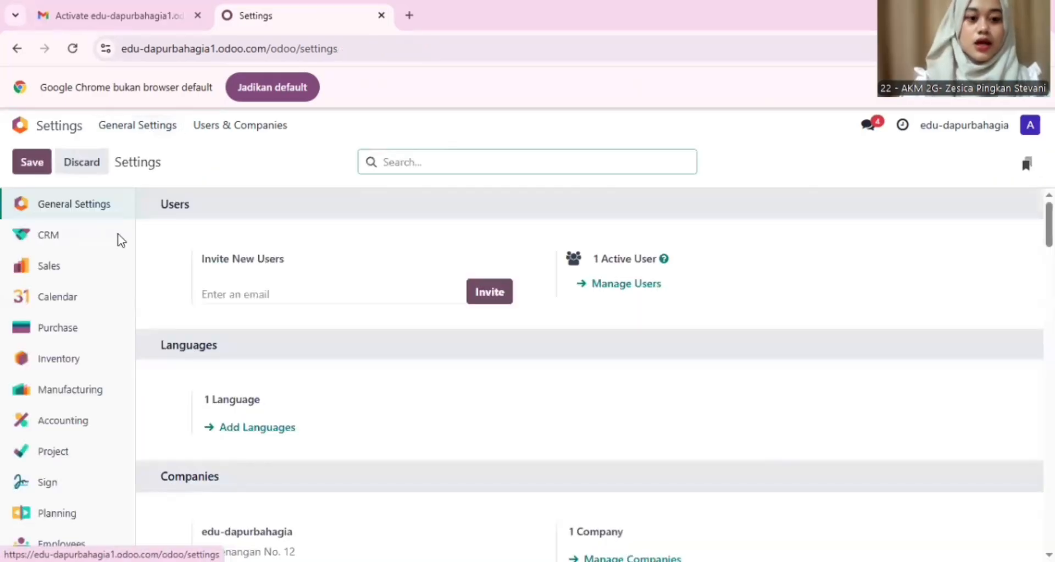
pyautogui.click(64, 426)
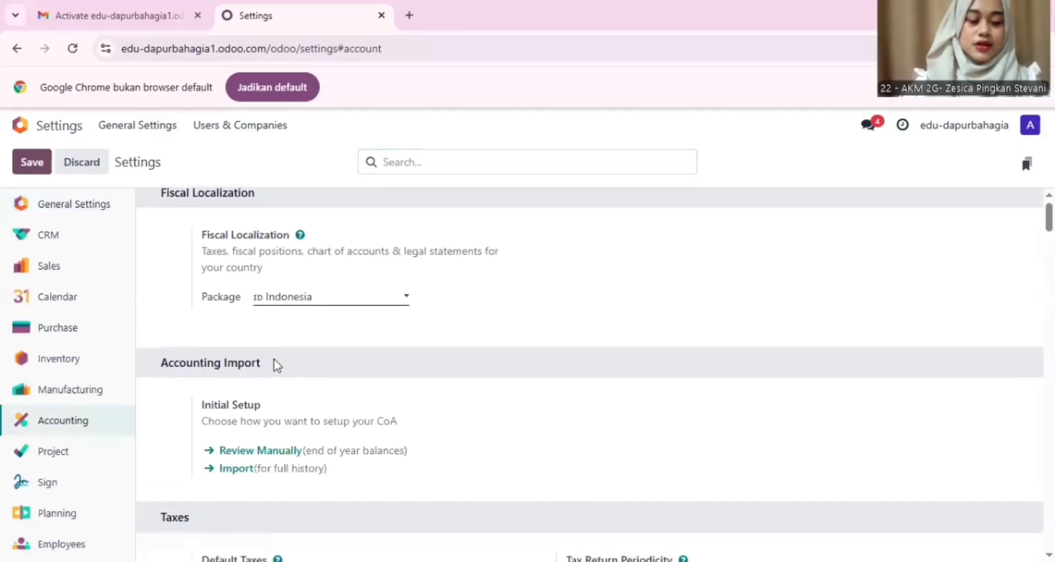
pyautogui.scroll(-3, 377, 412)
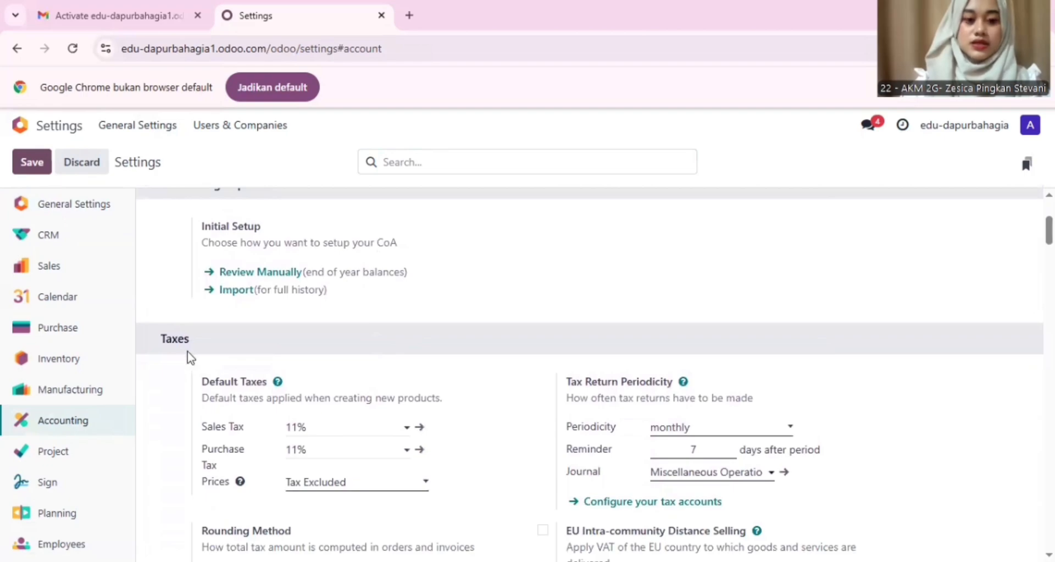
pyautogui.scroll(-1, 315, 420)
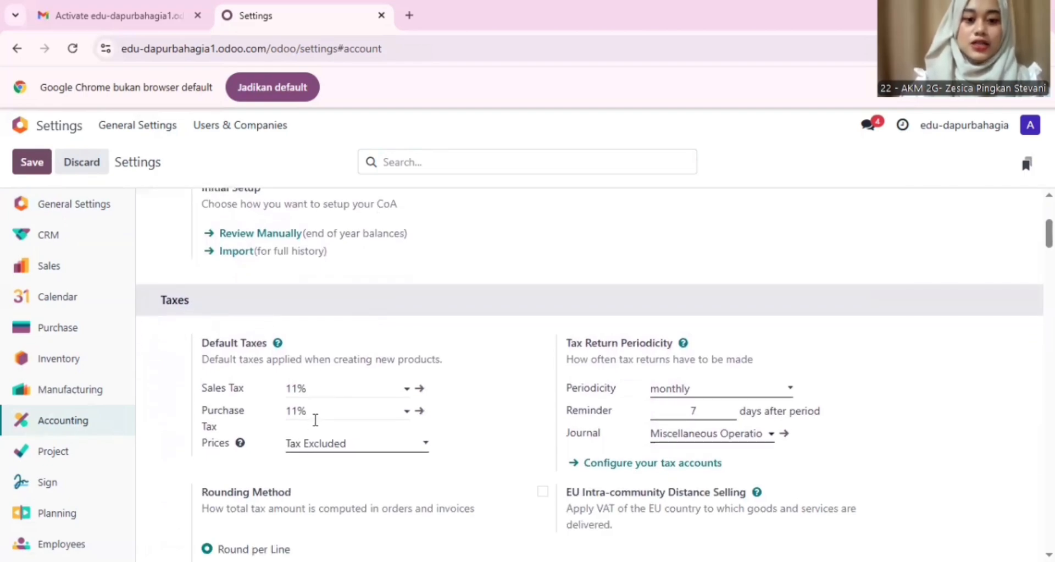
# Step: Rename the default 11% sales tax to 'PPN Keluaran'
pyautogui.click(420, 389)
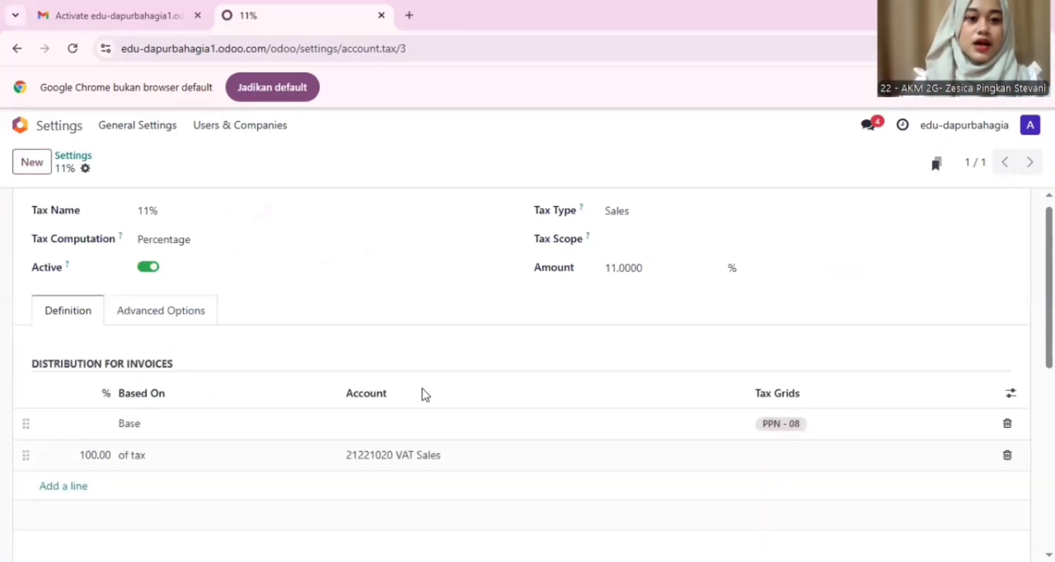
pyautogui.click(221, 227)
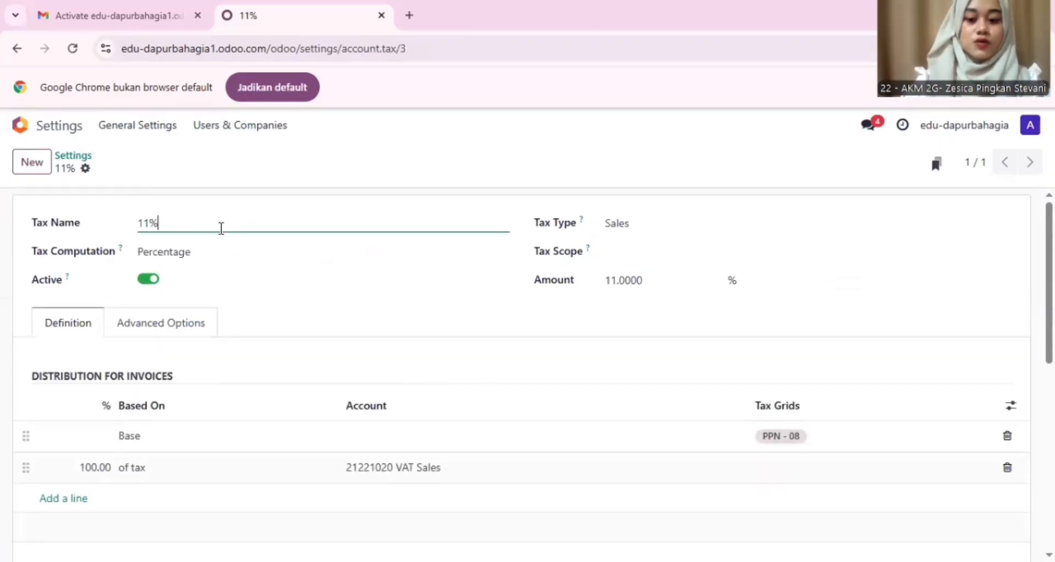
pyautogui.press('BackSpace')
pyautogui.press('BackSpace')
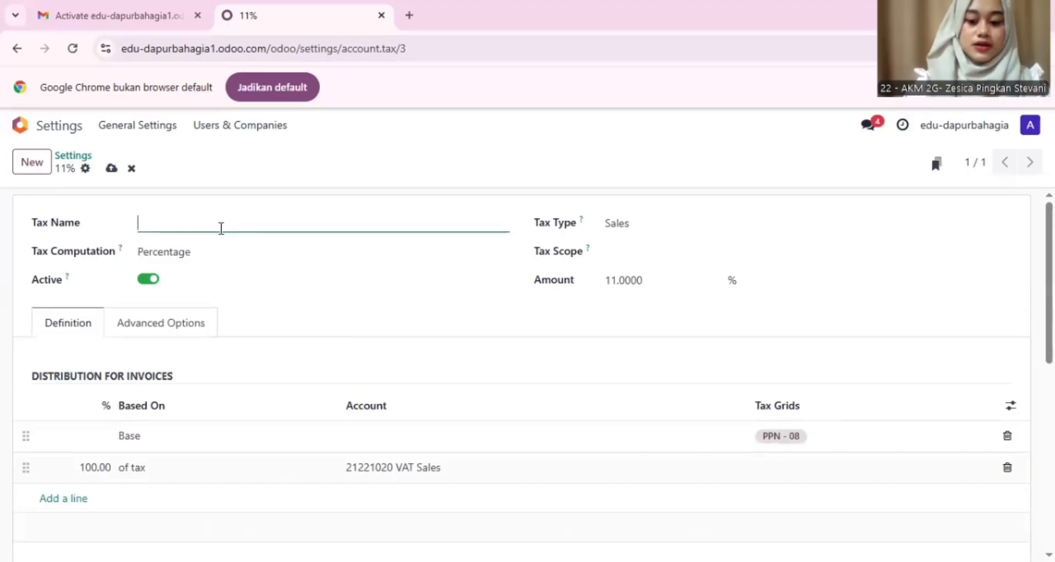
pyautogui.write('PPN ')
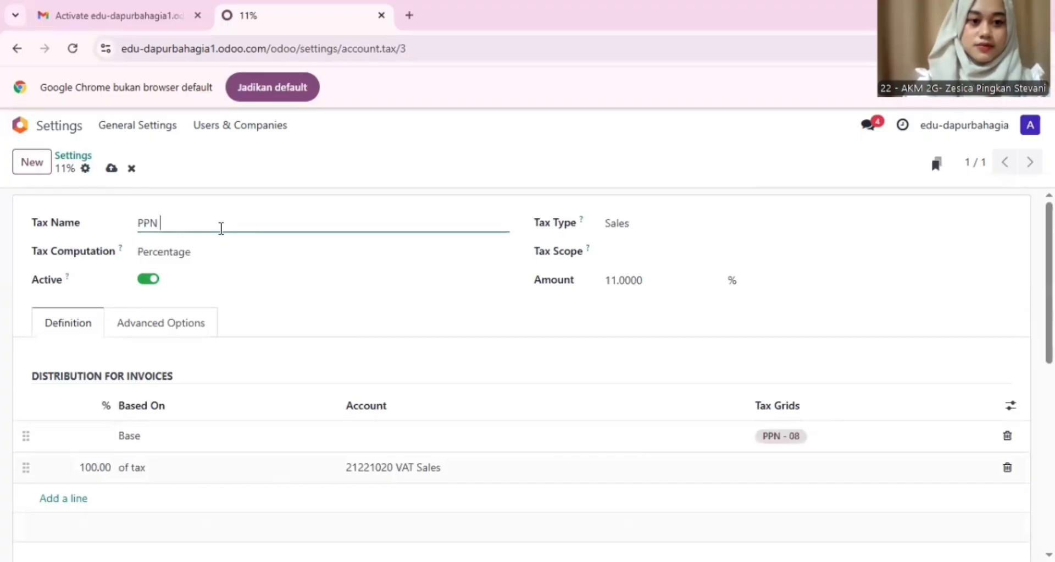
pyautogui.write('Keluara')
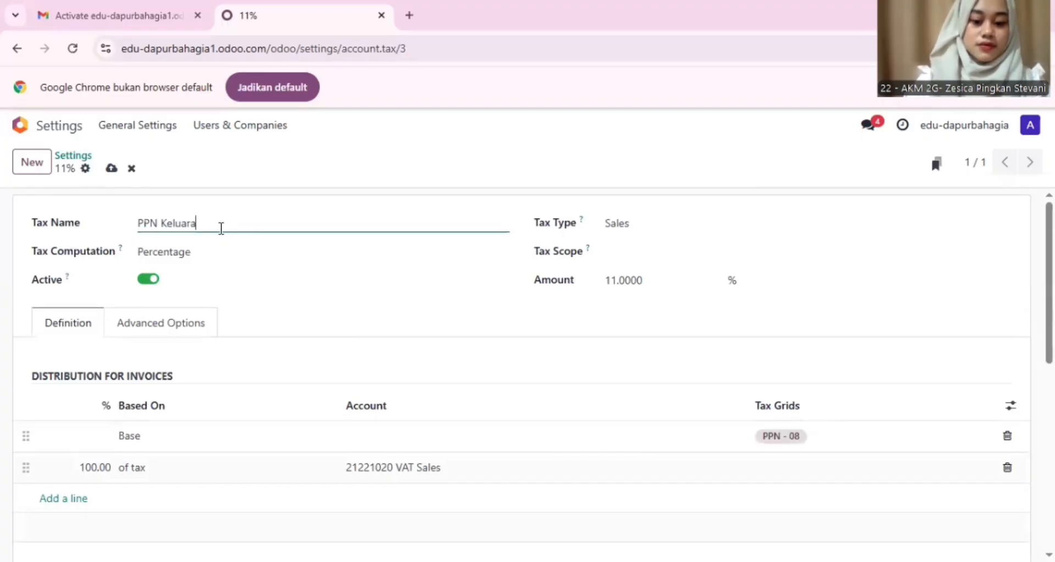
pyautogui.write('n')
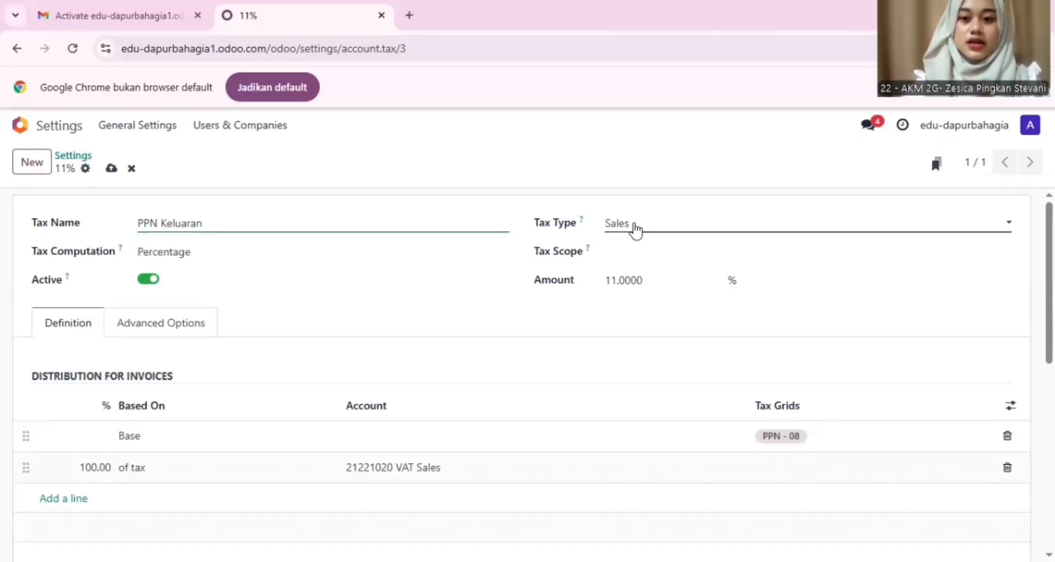
pyautogui.scroll(-3, 576, 326)
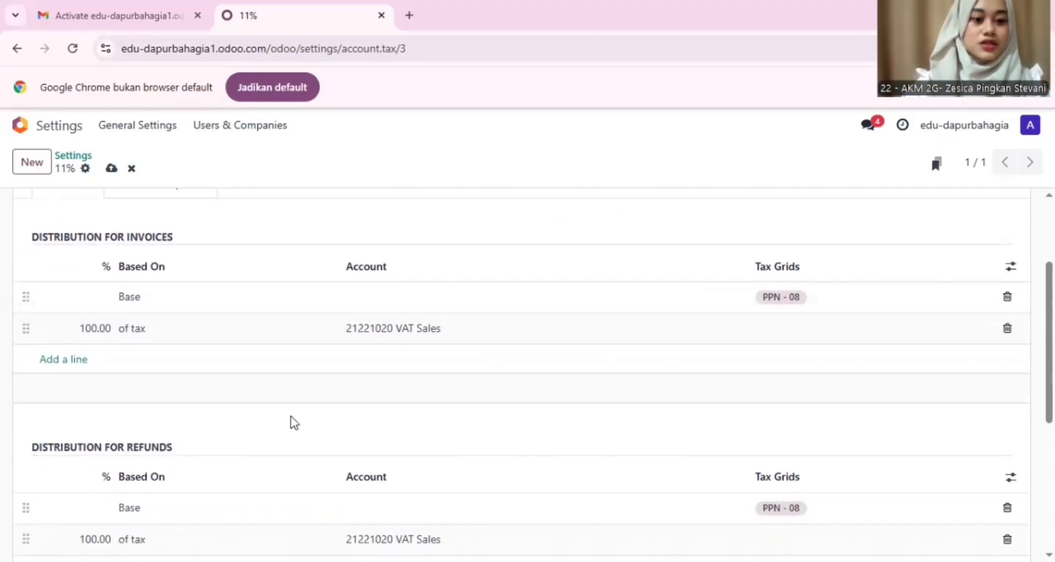
pyautogui.scroll(-2, 209, 494)
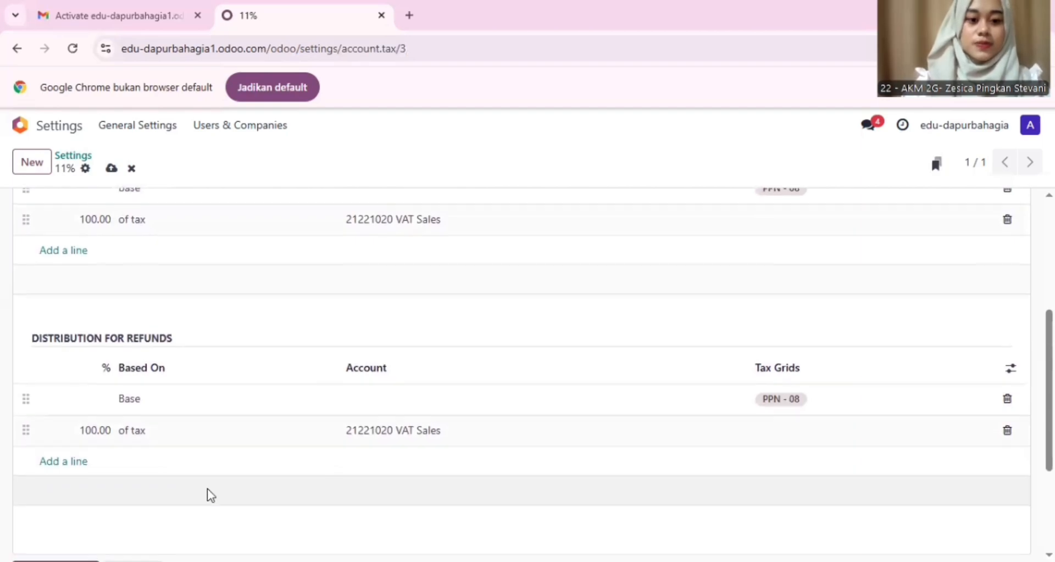
pyautogui.scroll(1, 346, 356)
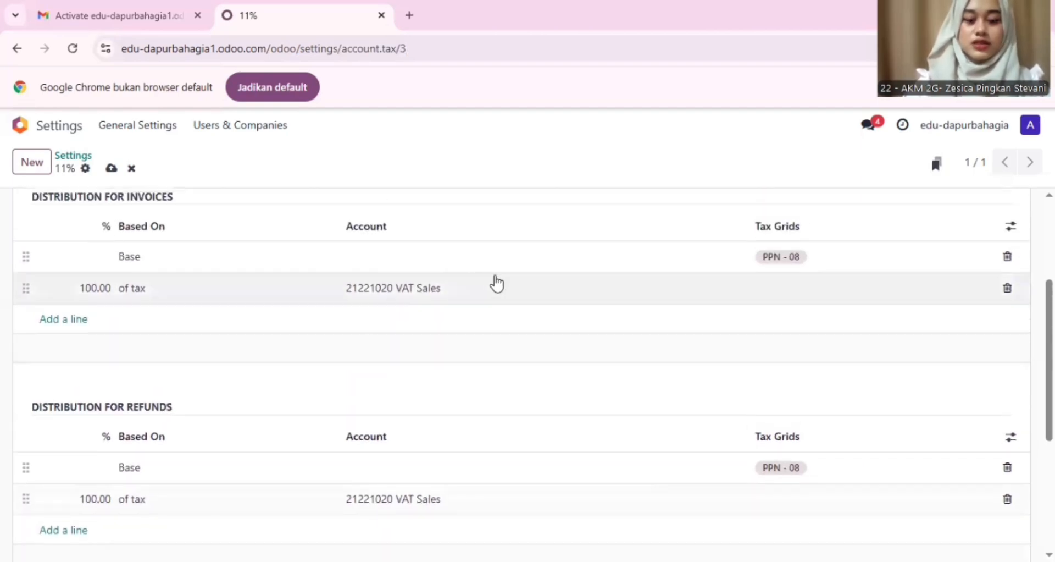
pyautogui.scroll(3, 496, 283)
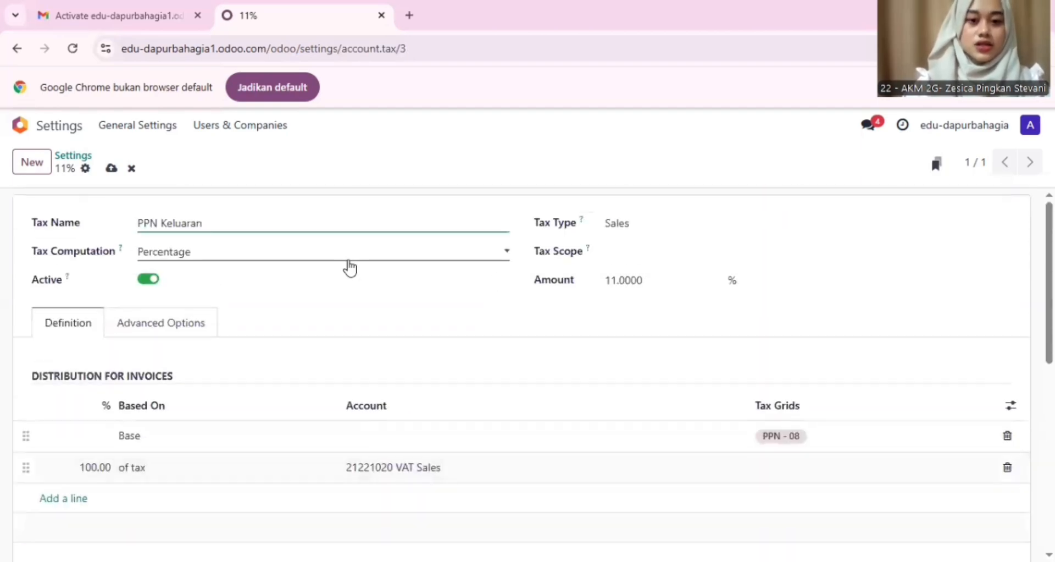
# Step: Return to the Accounting settings' Taxes section, where the Sales Tax default now reads PPN Keluaran
pyautogui.click(168, 127)
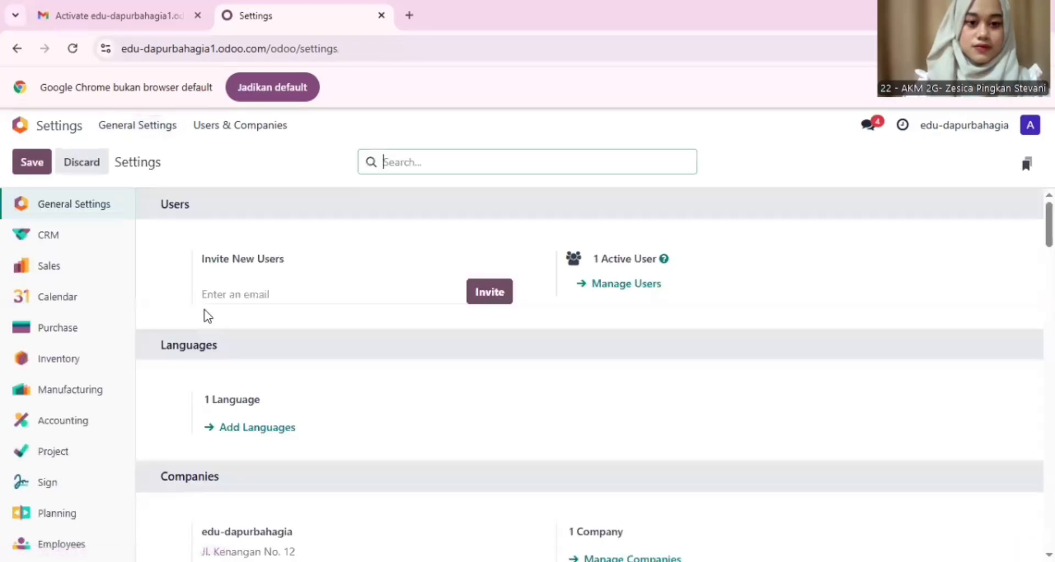
pyautogui.click(57, 419)
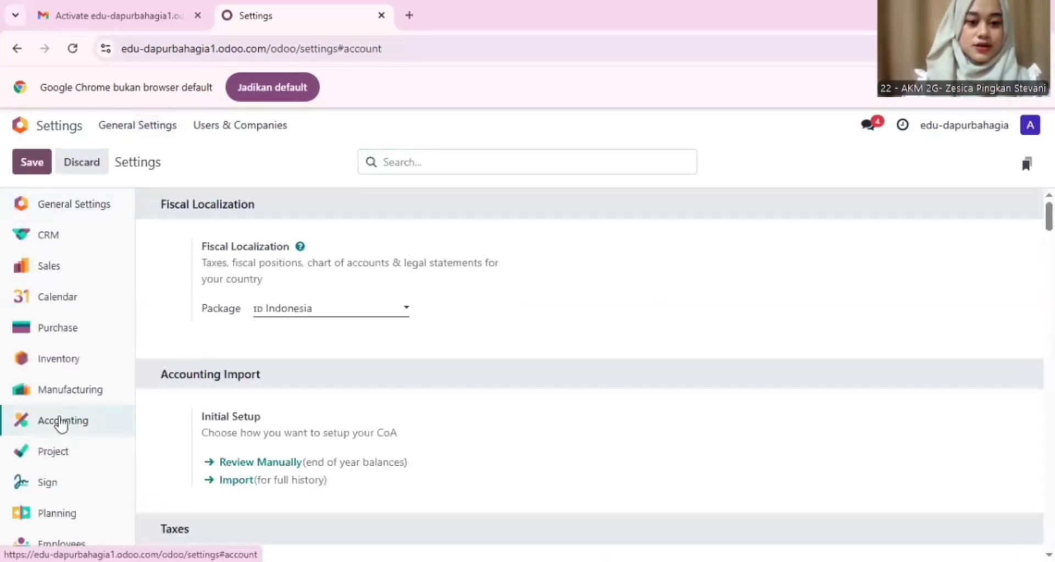
pyautogui.scroll(-4, 280, 419)
pyautogui.scroll(-1, 280, 418)
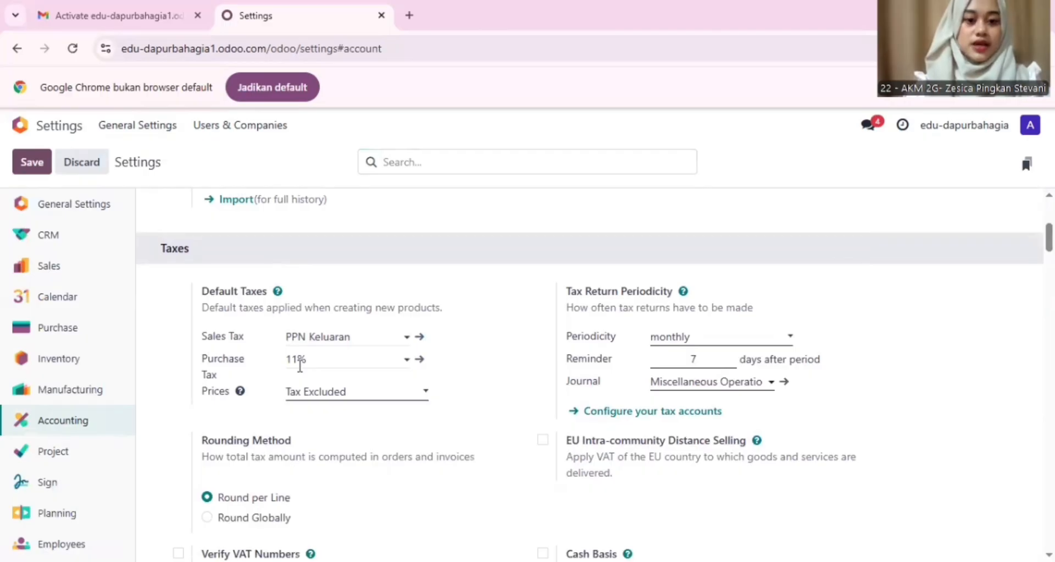
# Step: Rename the default 11% purchase tax to PPN Masukan and check its 21221010 VAT Purchase account
pyautogui.click(420, 360)
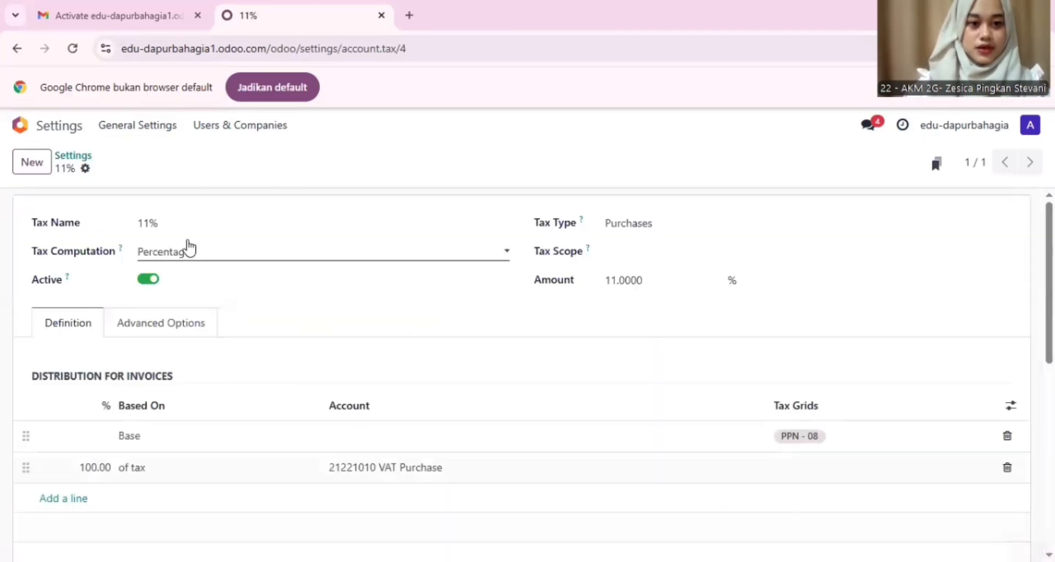
pyautogui.click(203, 225)
pyautogui.press('BackSpace')
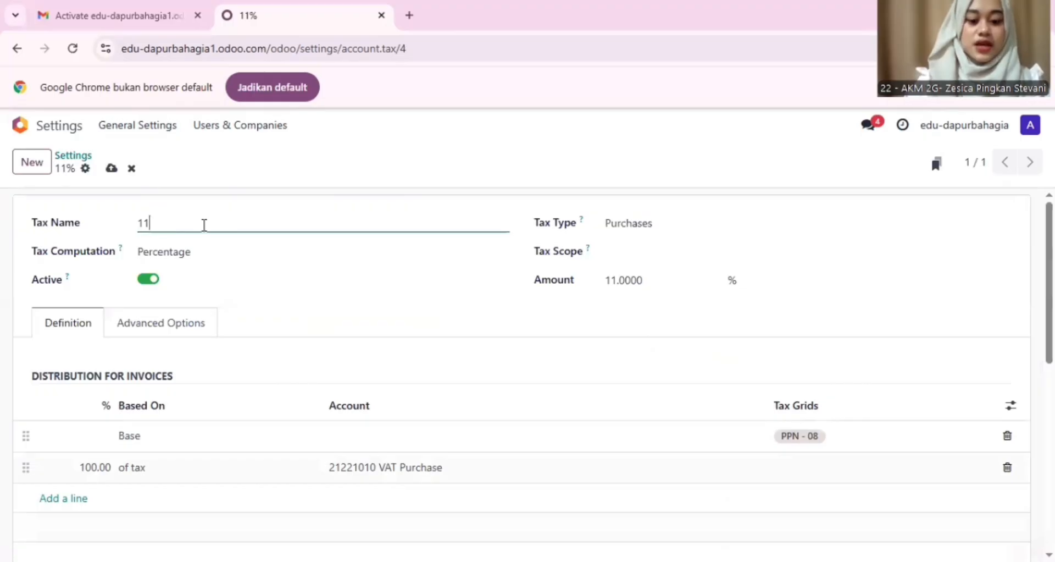
pyautogui.write('PPN ')
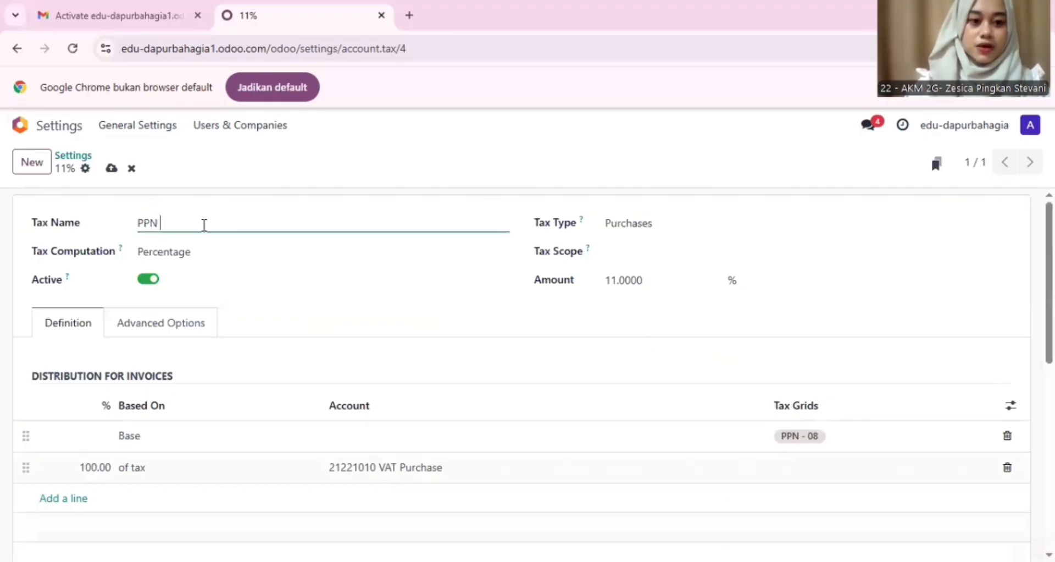
pyautogui.write('Masukan')
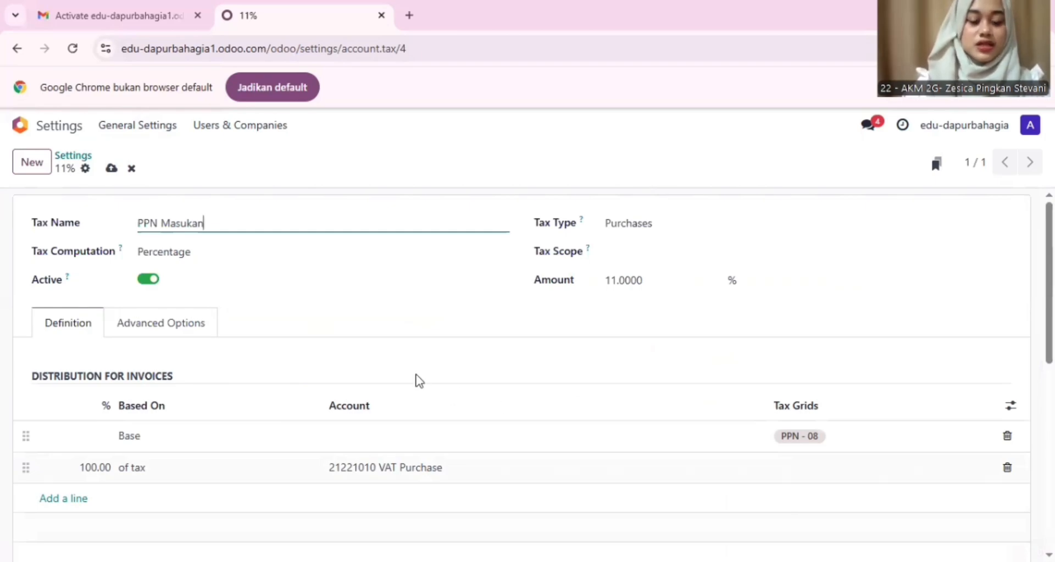
pyautogui.scroll(-1, 416, 378)
pyautogui.scroll(-1, 418, 379)
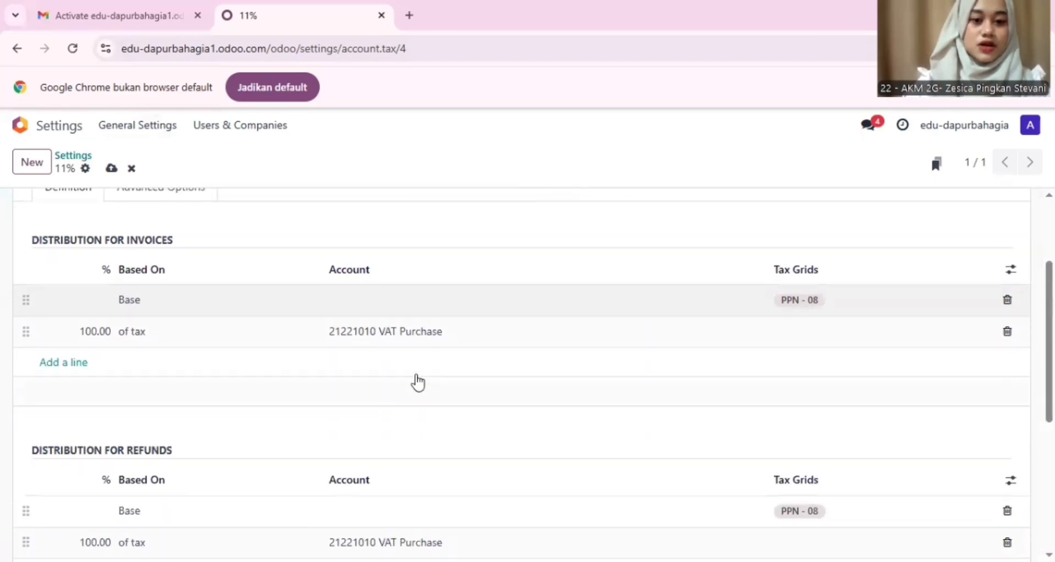
pyautogui.scroll(-2, 337, 404)
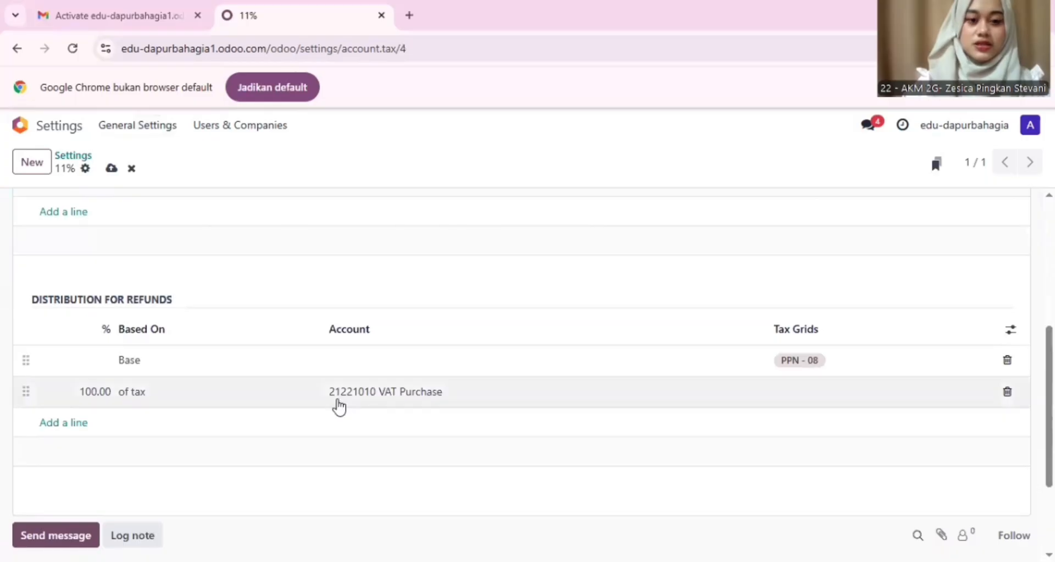
pyautogui.scroll(4, 337, 404)
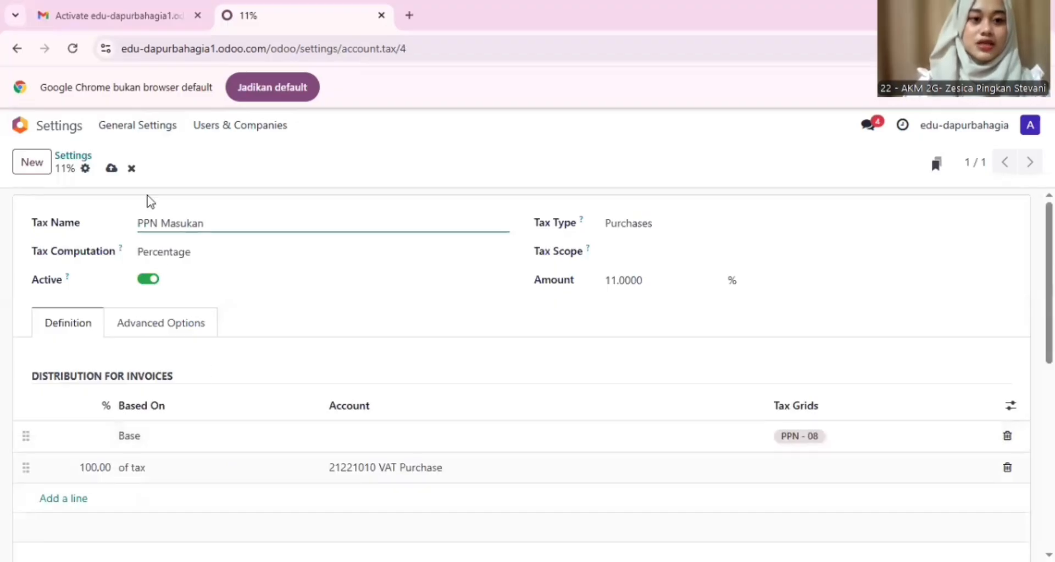
# Step: Verify the Accounting settings list PPN Keluaran as Sales Tax and PPN Masukan as Purchase Tax
pyautogui.click(150, 137)
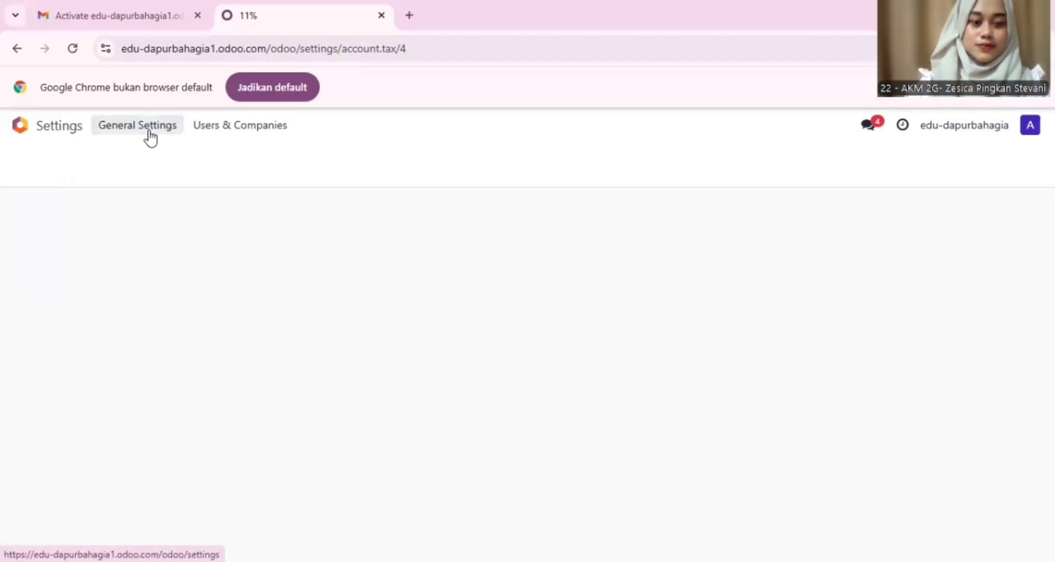
pyautogui.scroll(-4, 271, 331)
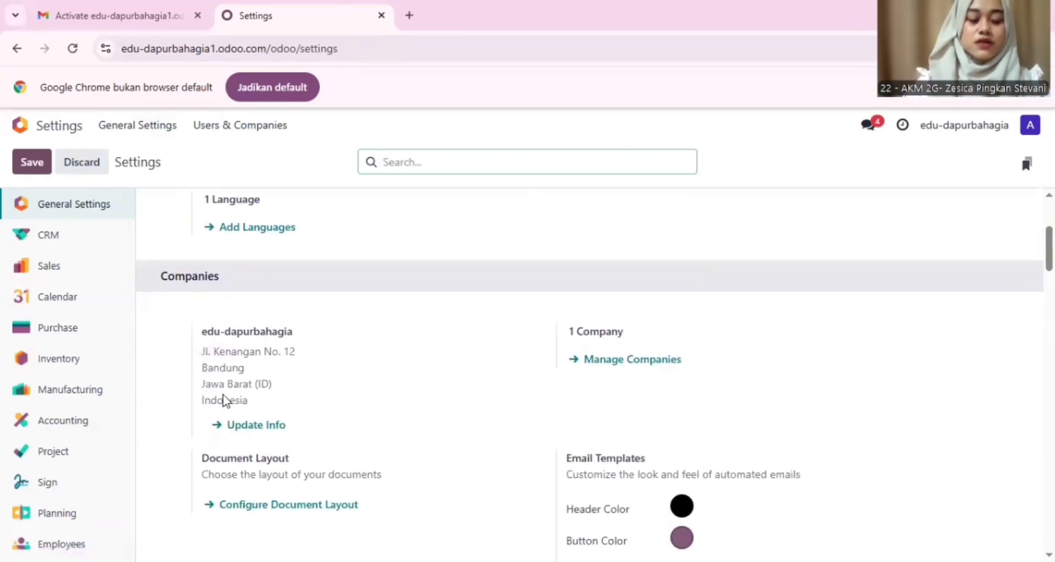
pyautogui.click(88, 429)
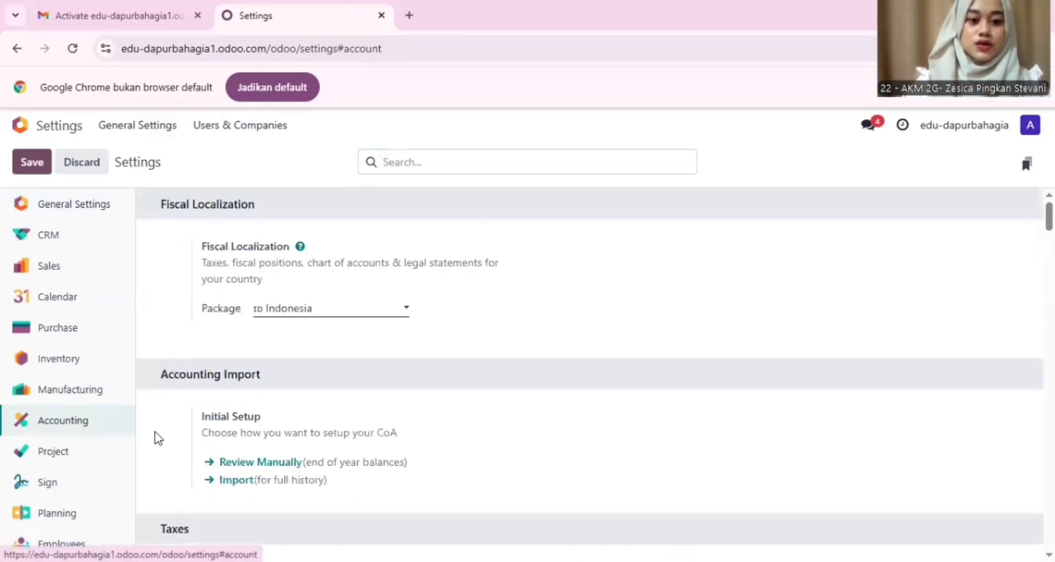
pyautogui.scroll(-1, 320, 453)
pyautogui.scroll(-5, 320, 453)
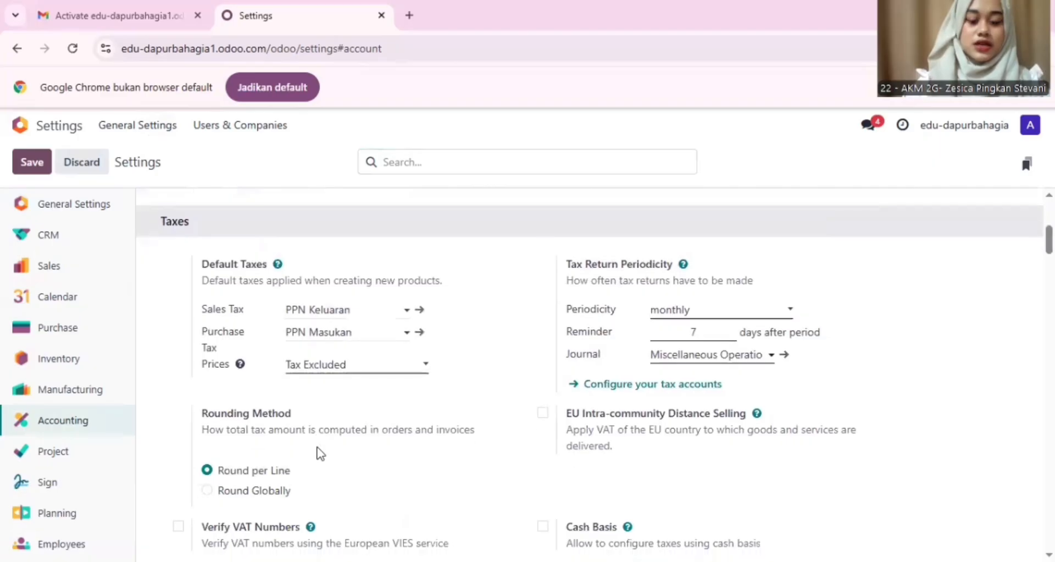
pyautogui.moveTo(321, 454)
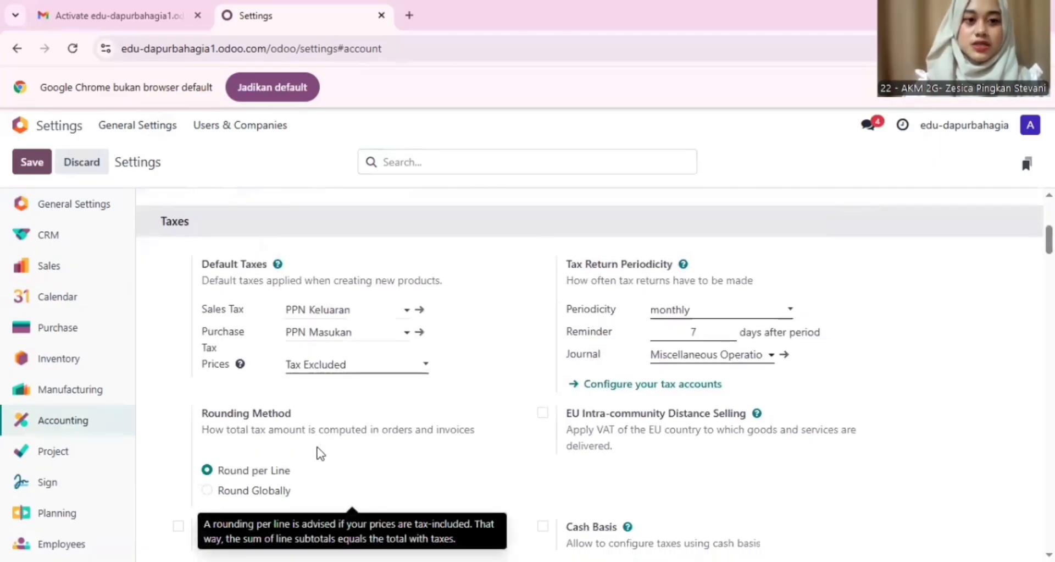